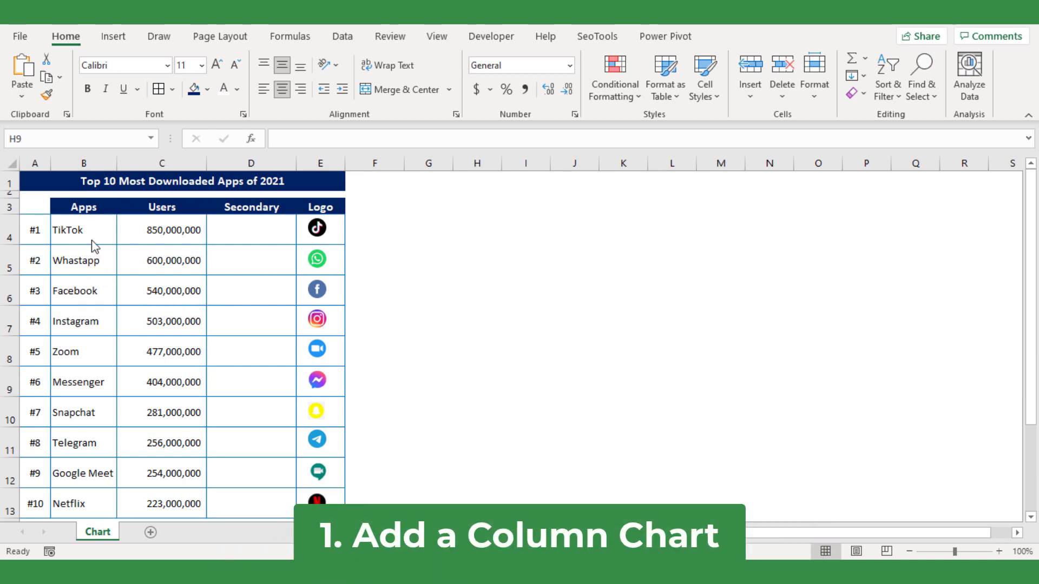
# - Insert a clustered column chart from the app names and user counts in B4:C13
pyautogui.moveTo(81, 230); pyautogui.dragTo(174, 494)
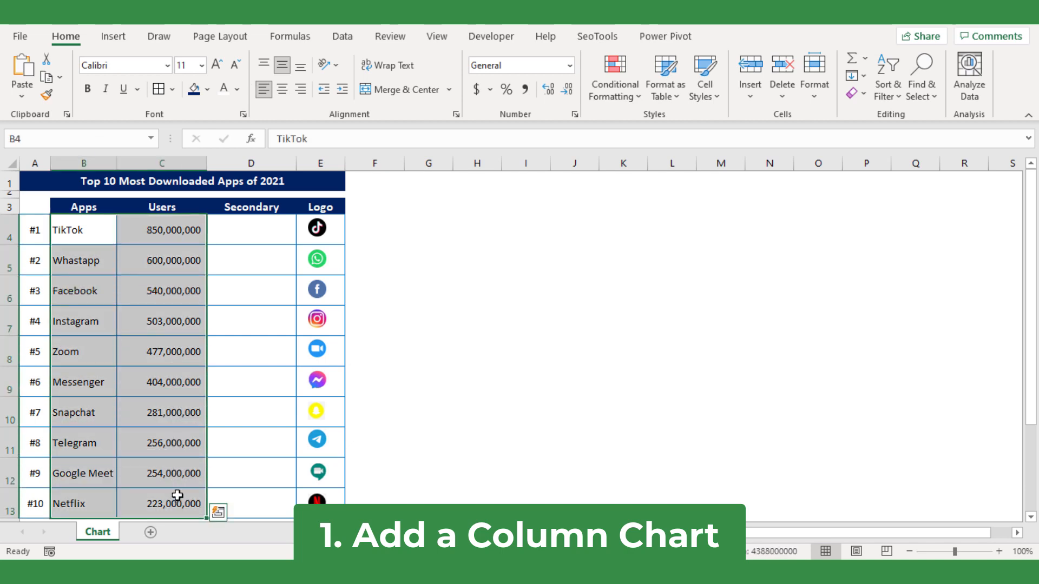
pyautogui.click(113, 36)
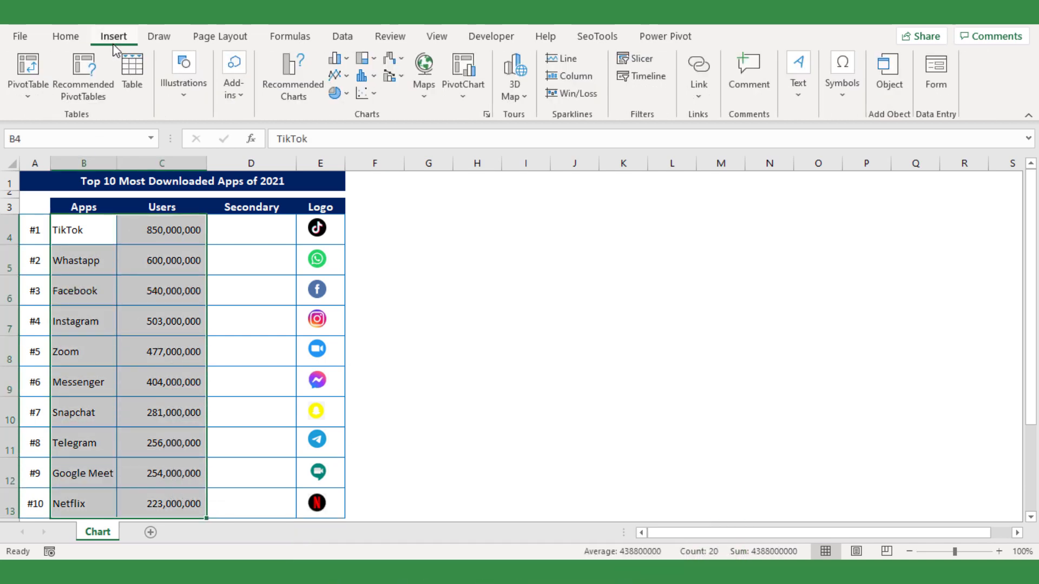
pyautogui.click(341, 58)
pyautogui.click(346, 112)
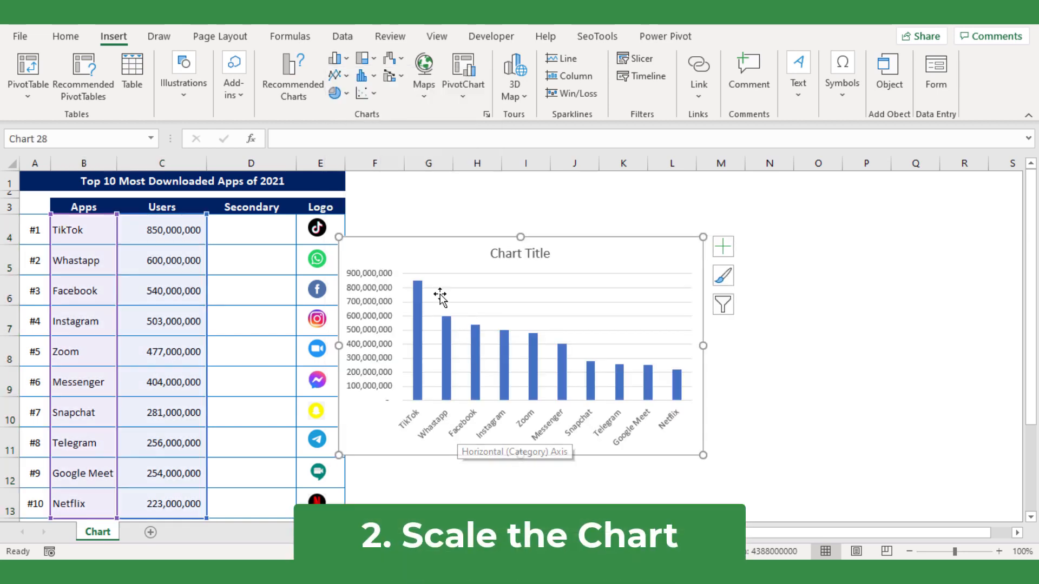
# - Place the chart beside the table and enlarge it to about 6.58 by 4.37 inches, ending level with row 13
pyautogui.moveTo(442, 239); pyautogui.dragTo(466, 202)
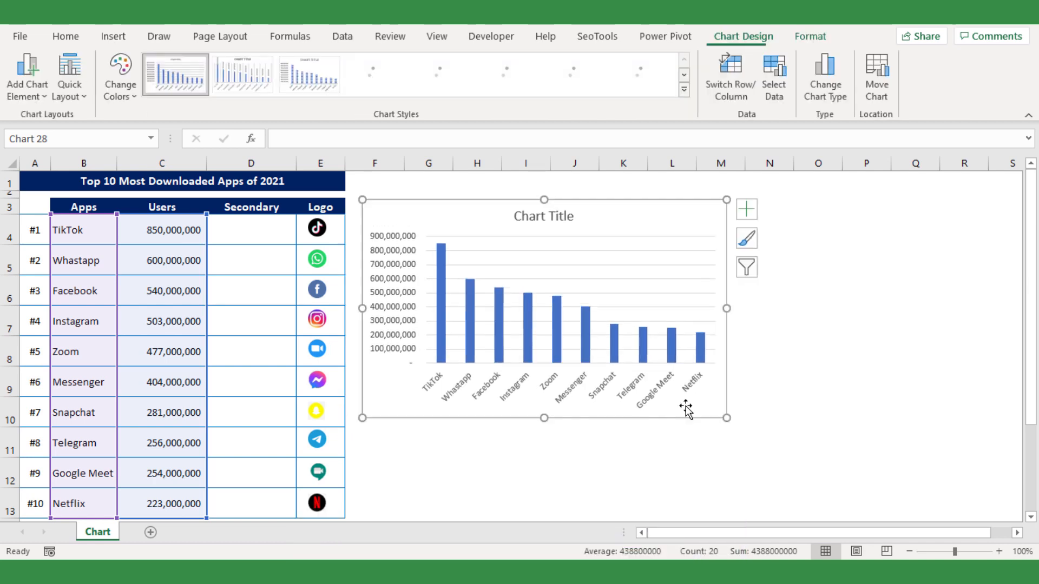
pyautogui.moveTo(727, 418); pyautogui.dragTo(842, 518)
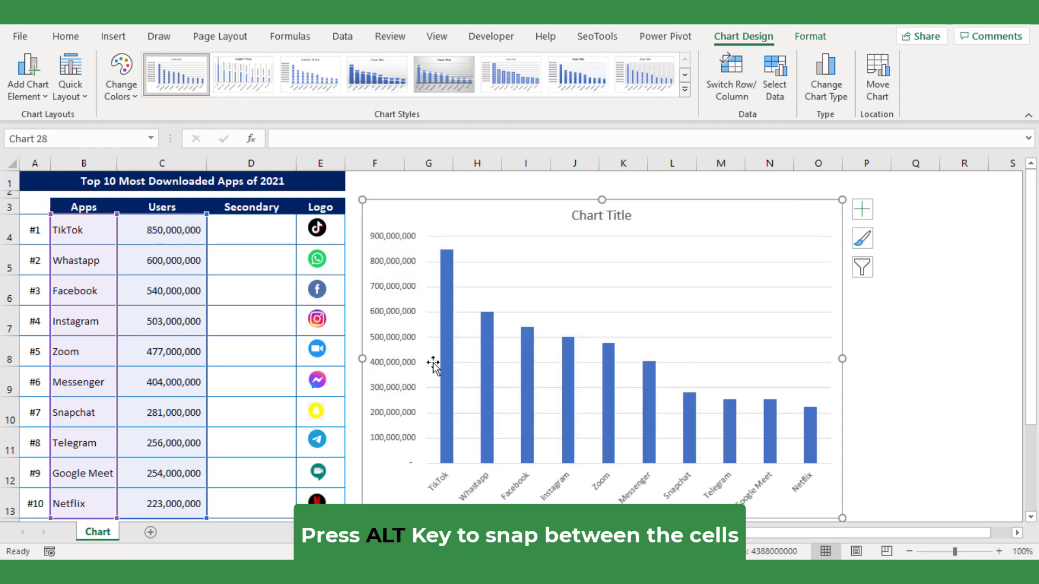
# - Delete the vertical value axis from the column chart, leaving the horizontal axis selected
pyautogui.click(397, 368)
pyautogui.press('Delete')
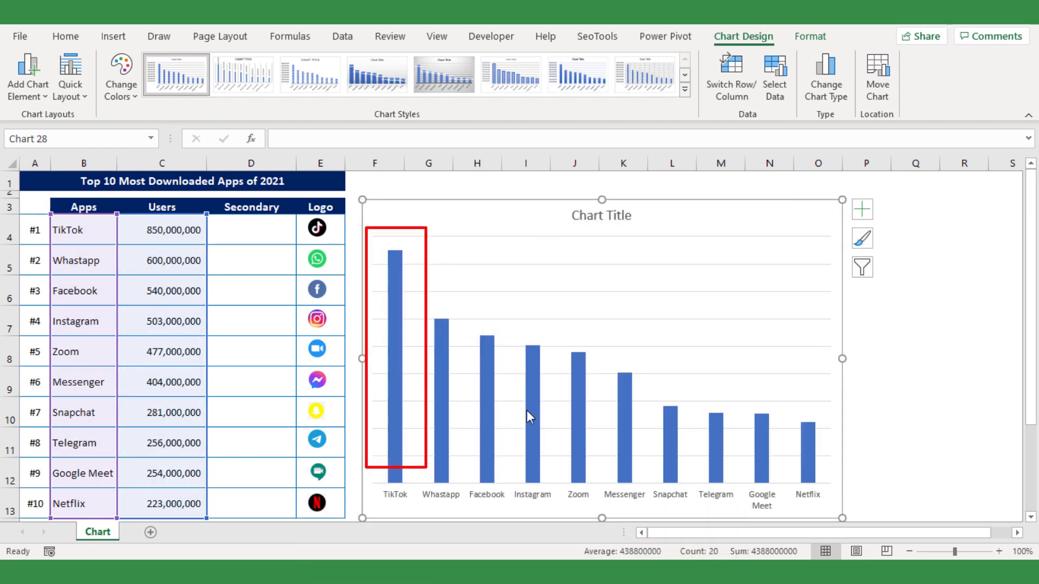
pyautogui.click(534, 500)
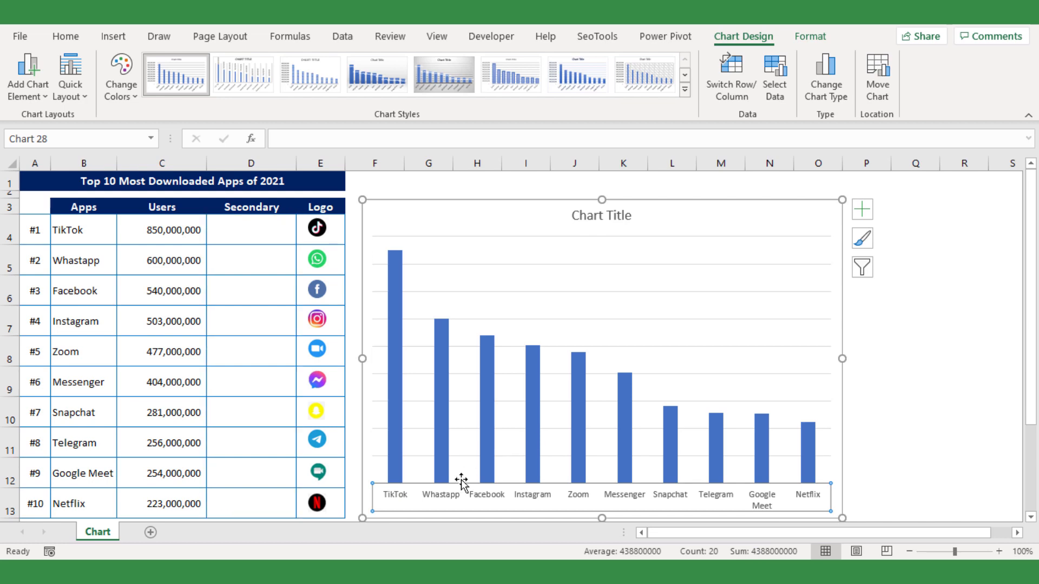
# - Enter -50000000 in D4 and fill it down the Secondary column to D13
pyautogui.click(257, 228)
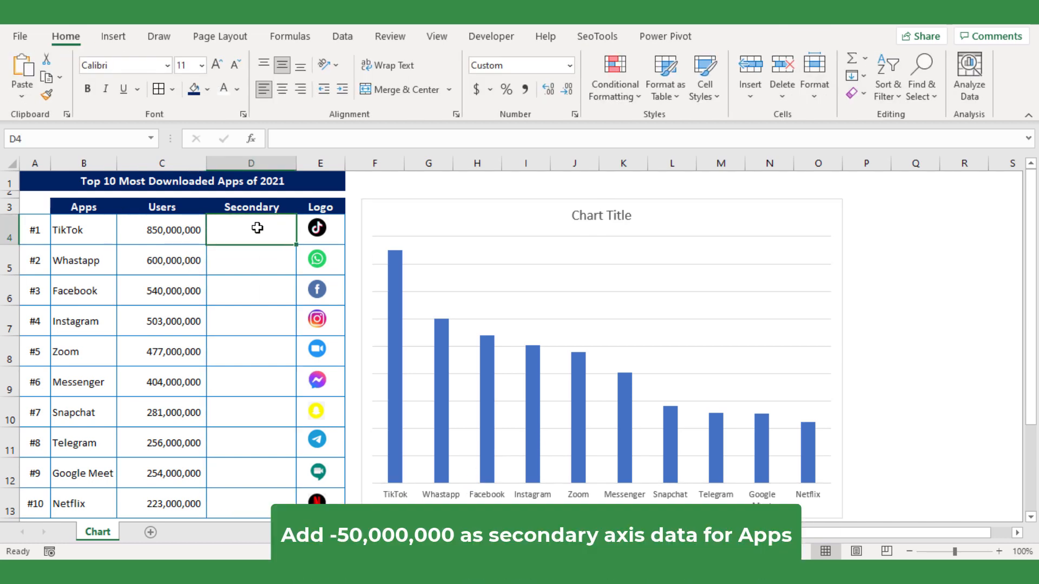
pyautogui.write('-500')
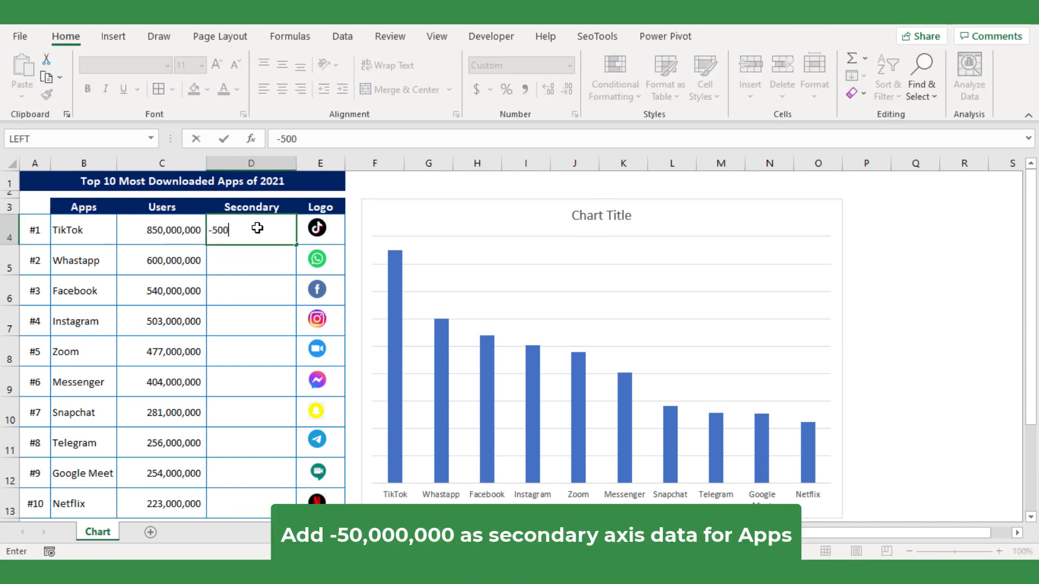
pyautogui.write('00000')
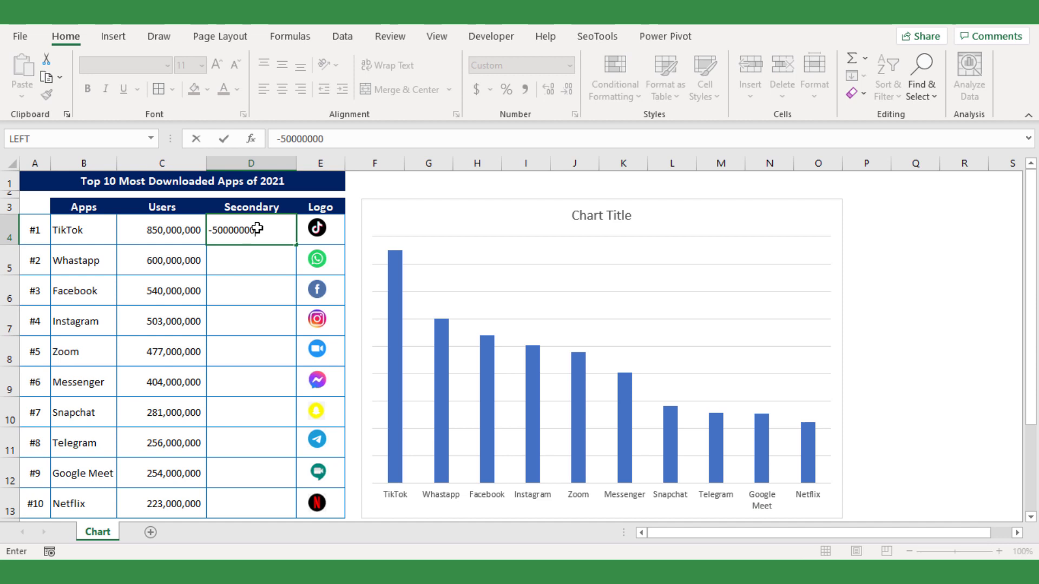
pyautogui.press('Return')
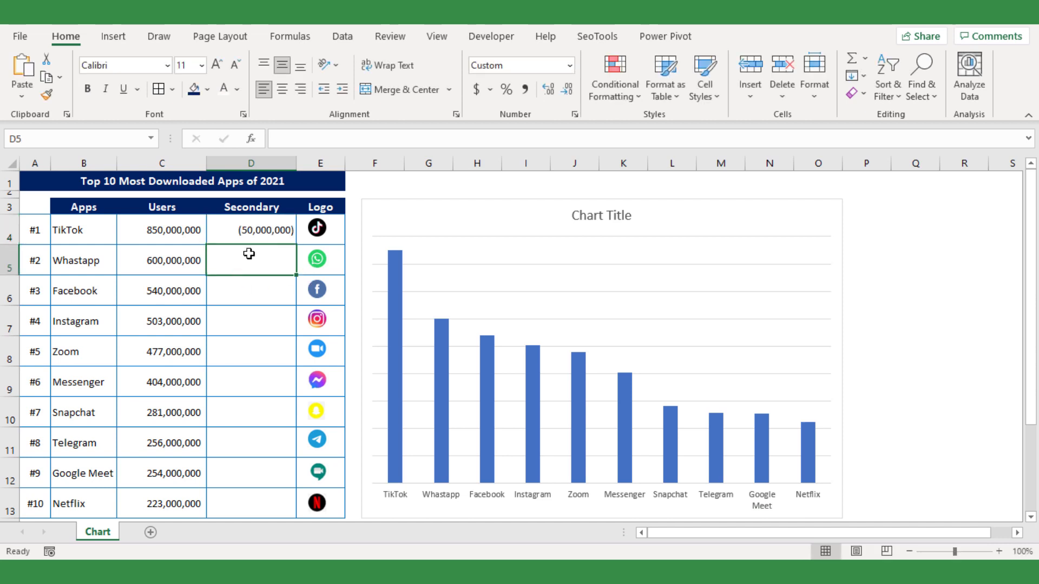
pyautogui.click(262, 228)
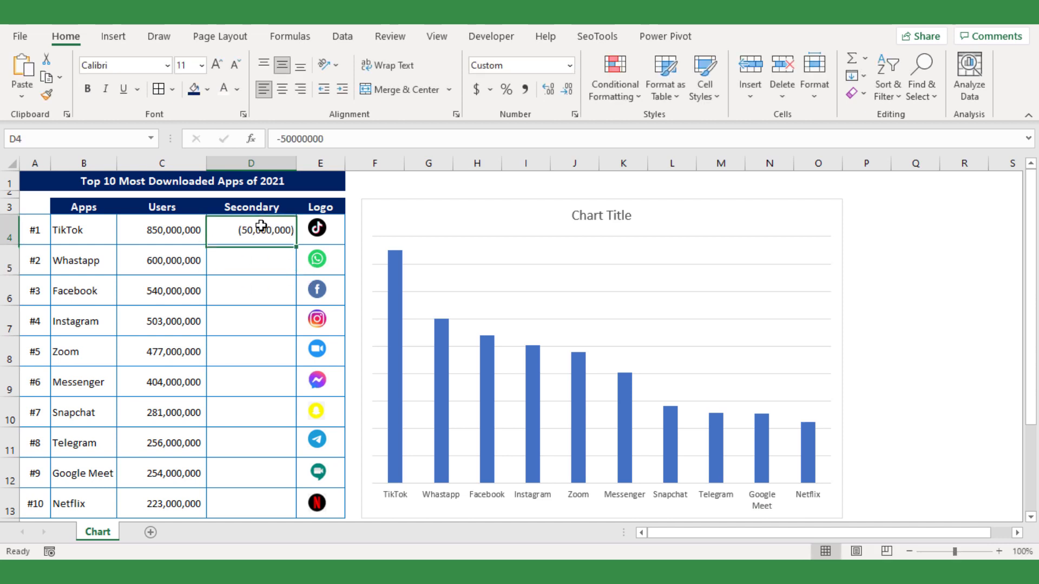
pyautogui.doubleClick(295, 243)
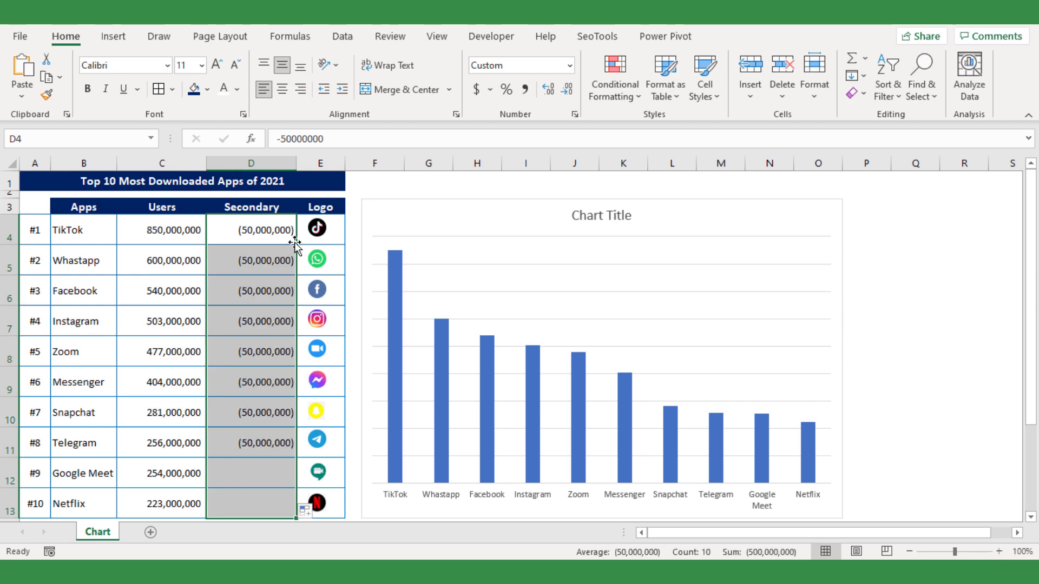
# - Add a second data series to the chart using the Secondary values in D4:D13
pyautogui.click(535, 280)
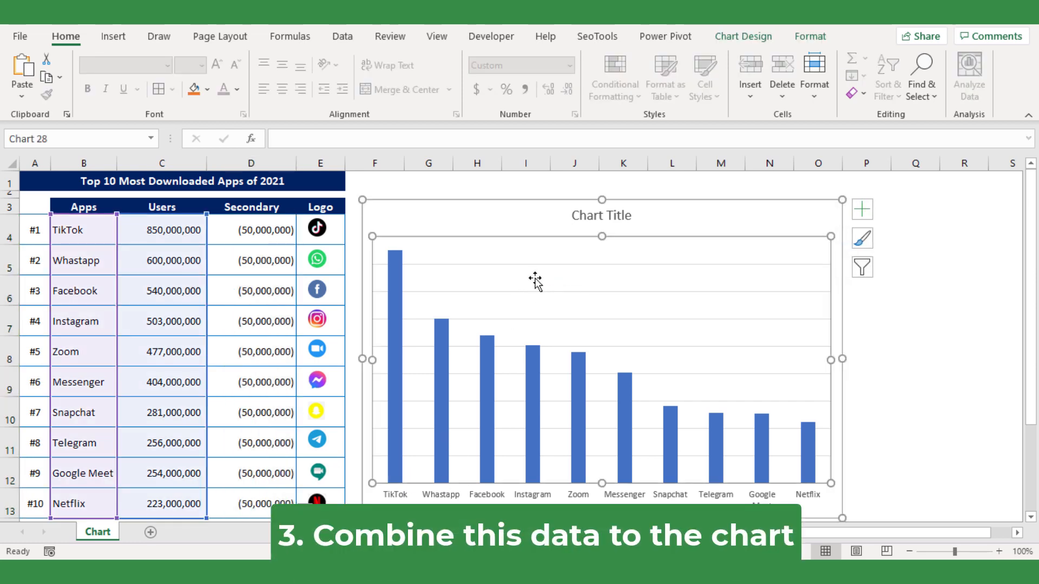
pyautogui.rightClick(535, 280)
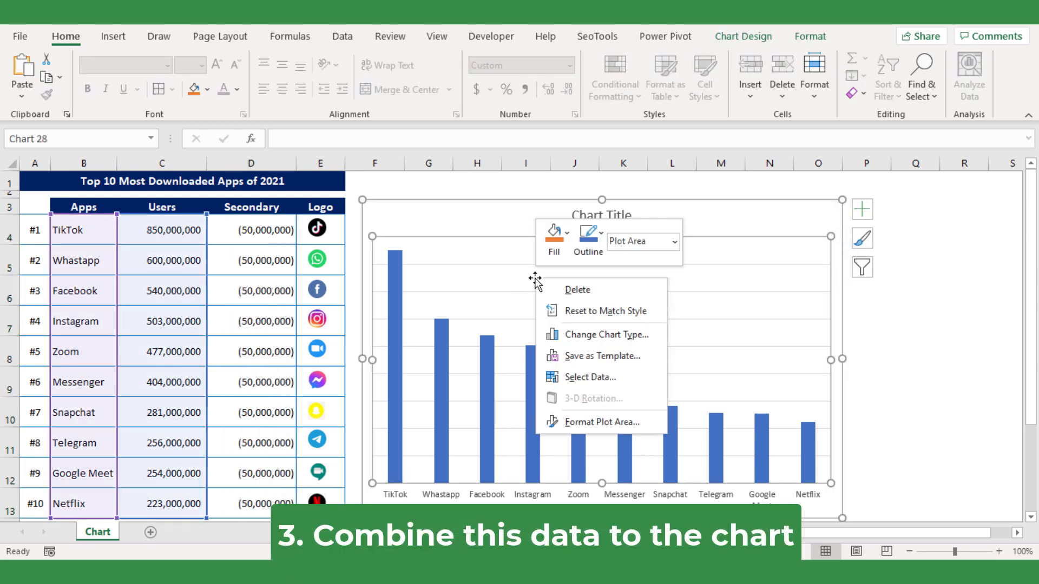
pyautogui.click(585, 372)
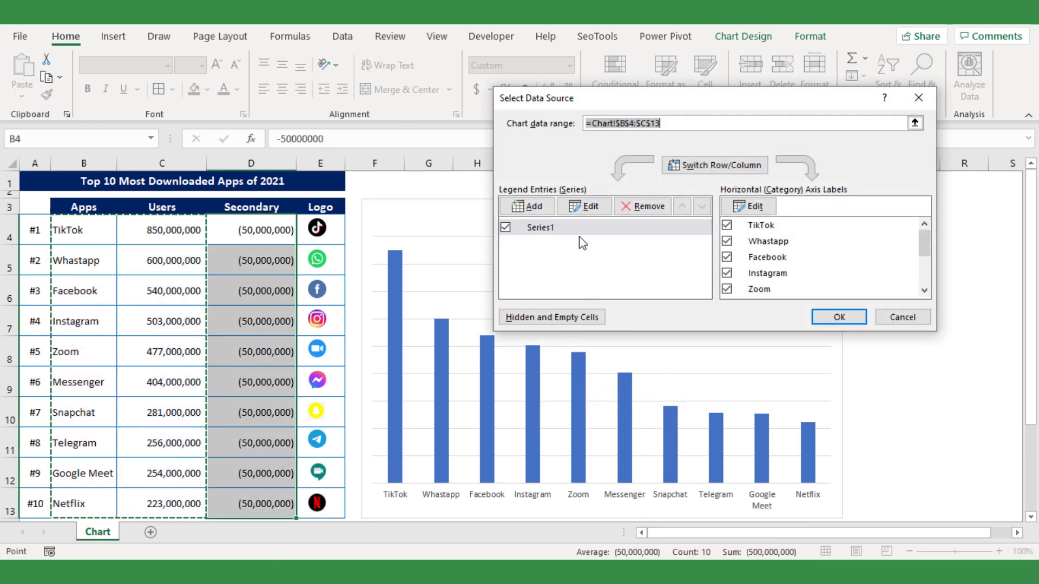
pyautogui.click(535, 206)
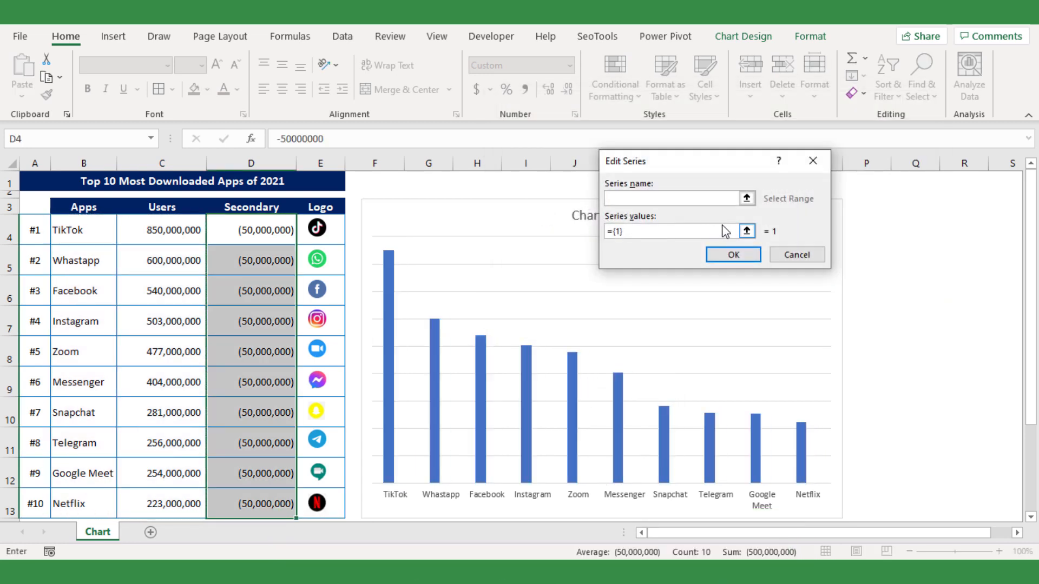
pyautogui.click(746, 231)
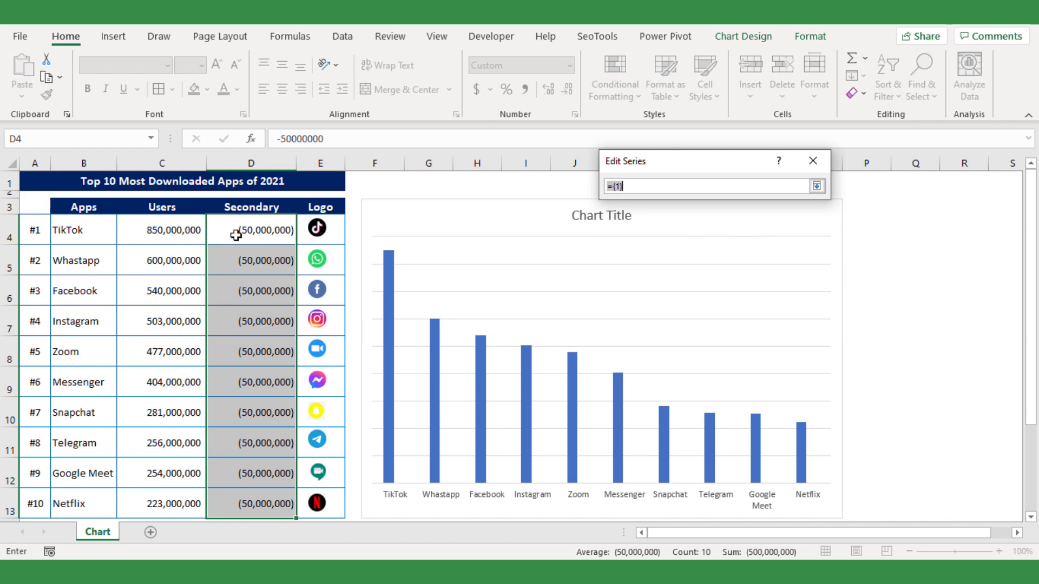
pyautogui.moveTo(236, 234); pyautogui.dragTo(248, 494)
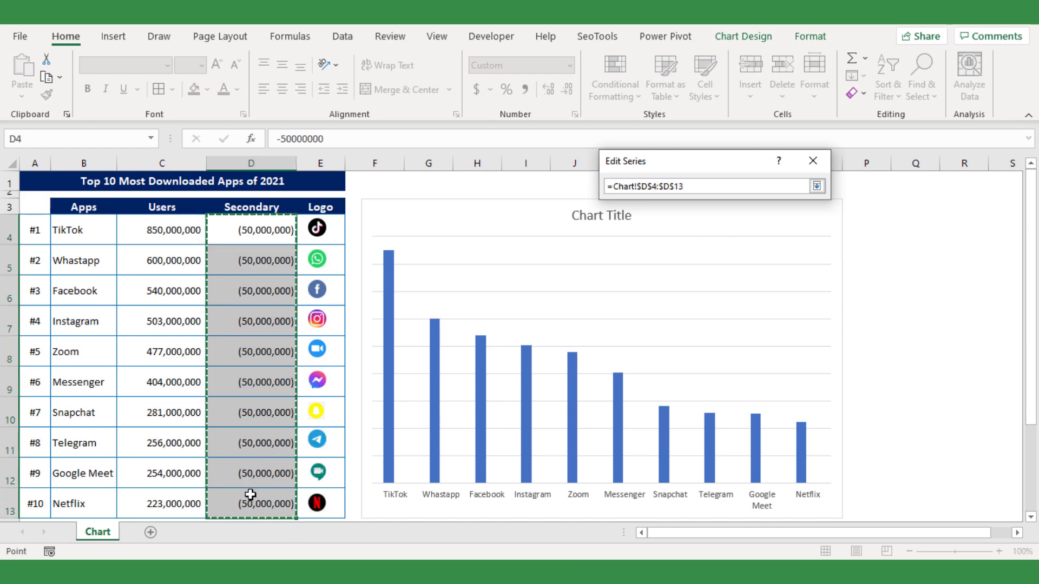
pyautogui.press('Return')
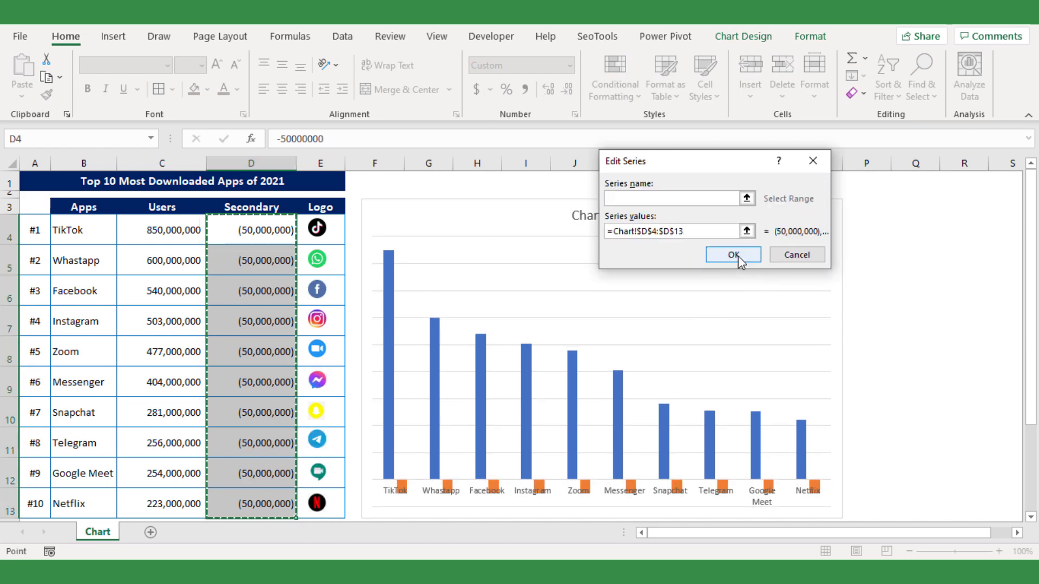
pyautogui.click(739, 260)
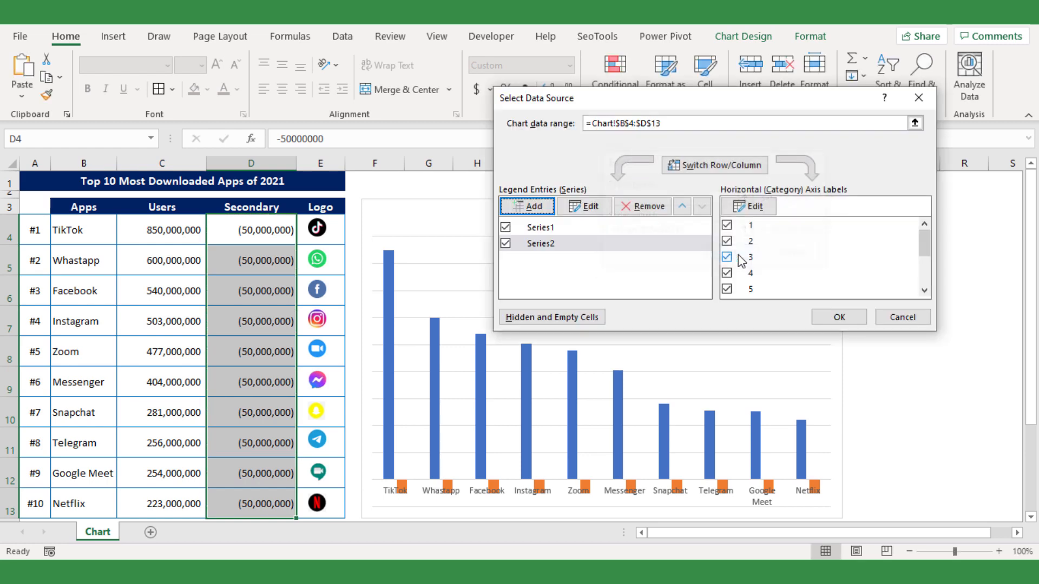
pyautogui.click(851, 315)
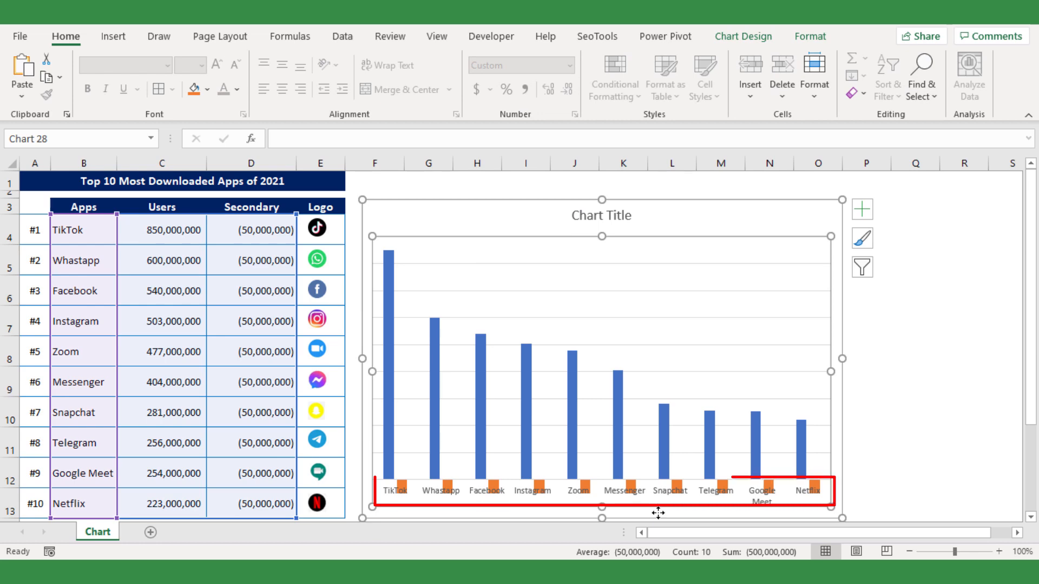
# - Set the horizontal axis labels' distance from the axis to 600
pyautogui.click(625, 493)
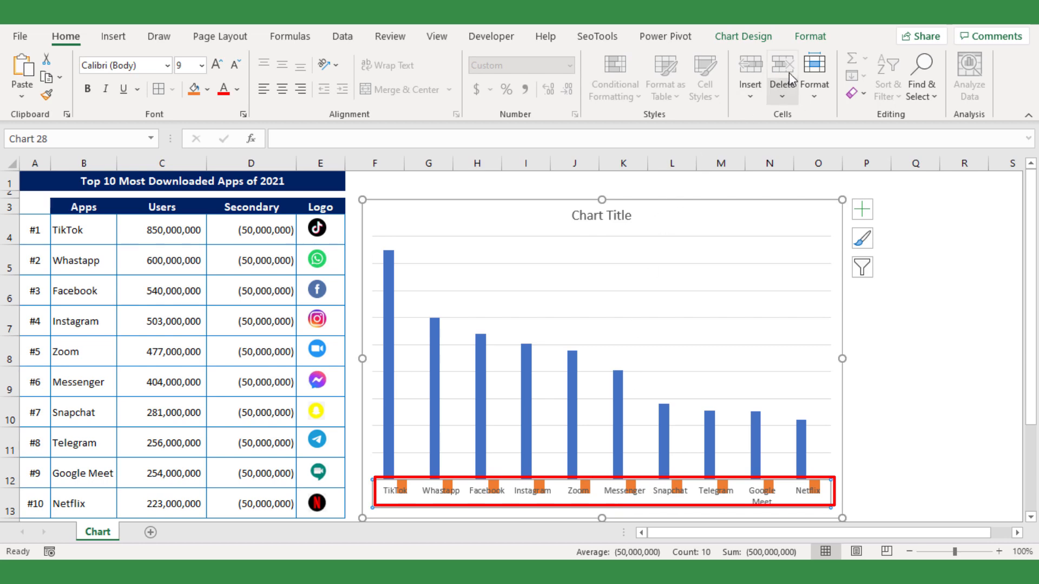
pyautogui.click(810, 37)
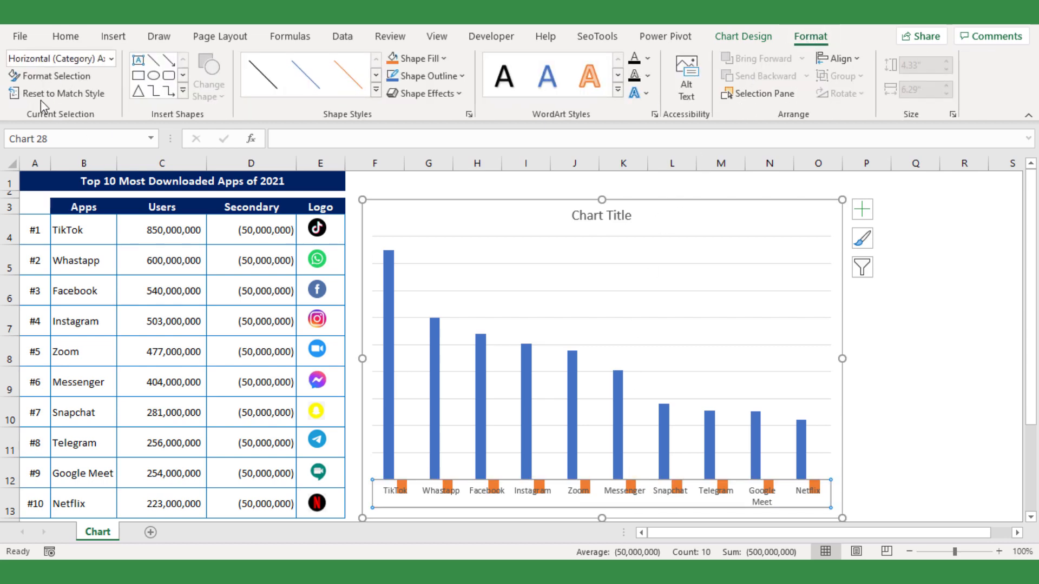
pyautogui.click(50, 75)
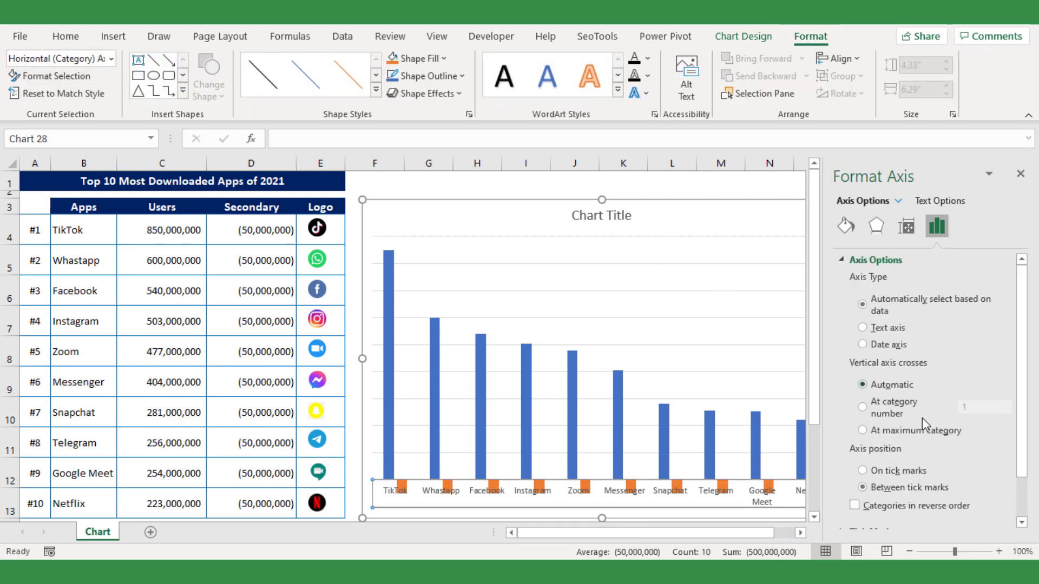
pyautogui.scroll(-2, 836, 482)
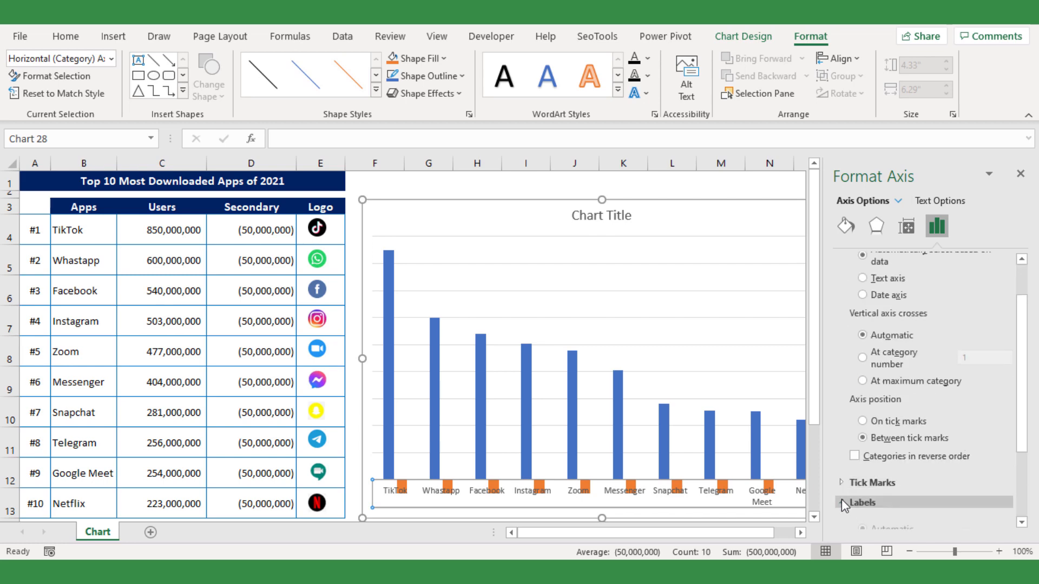
pyautogui.click(842, 501)
pyautogui.moveTo(984, 476); pyautogui.dragTo(952, 475)
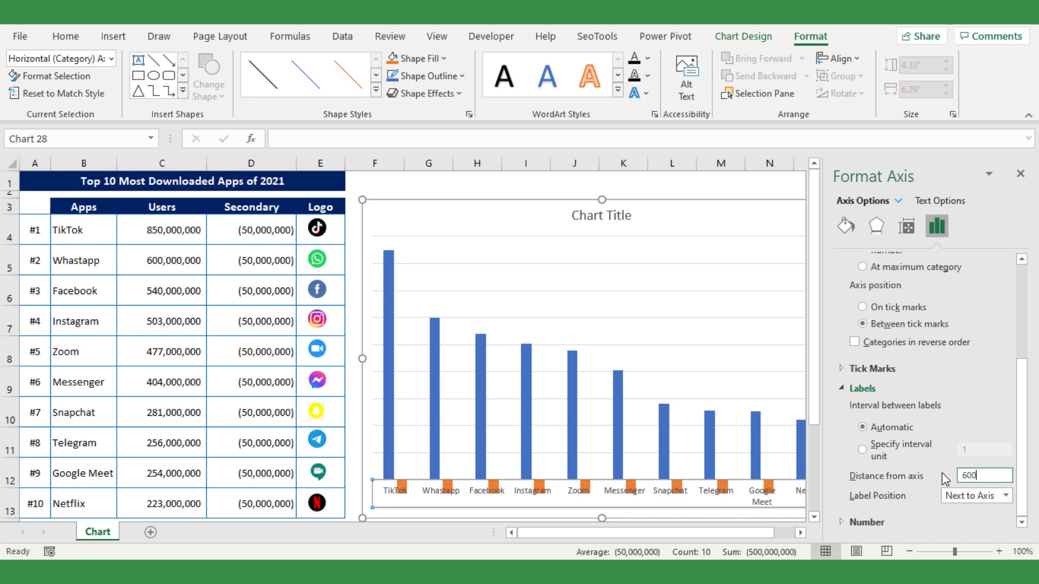
pyautogui.press('Return')
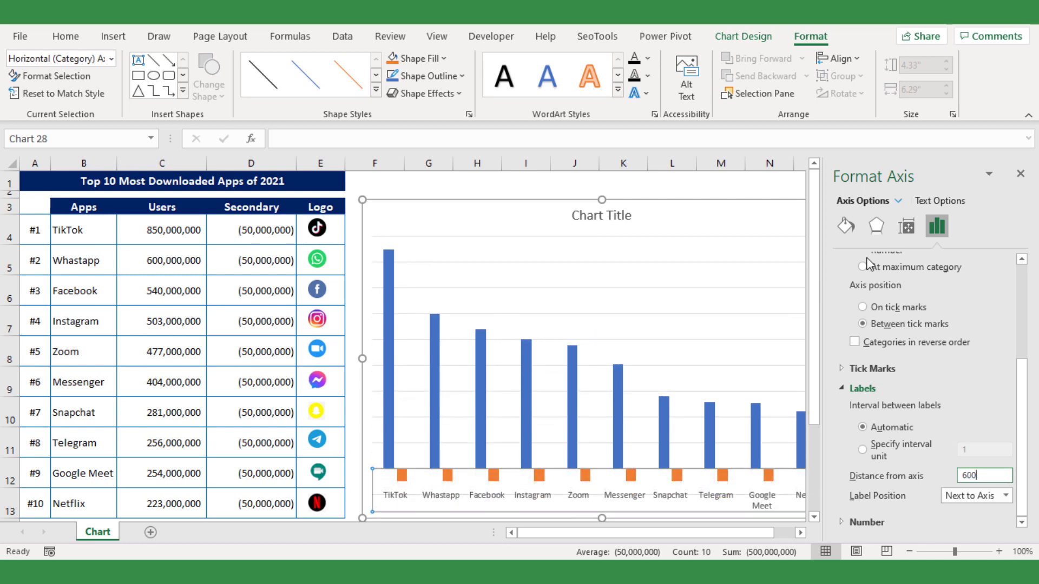
pyautogui.click(1021, 175)
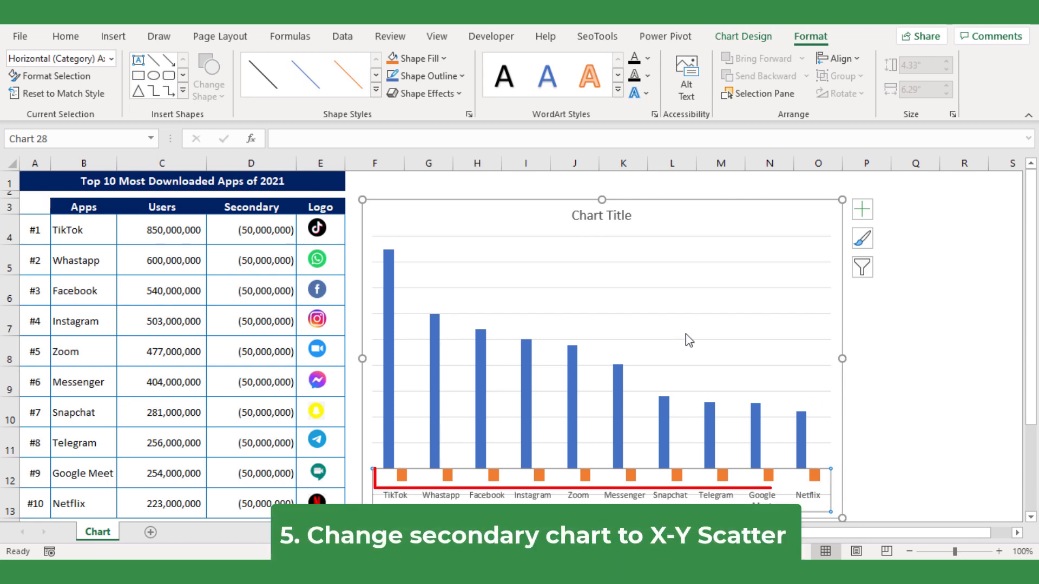
# - Delete the chart's horizontal major gridlines
pyautogui.click(686, 315)
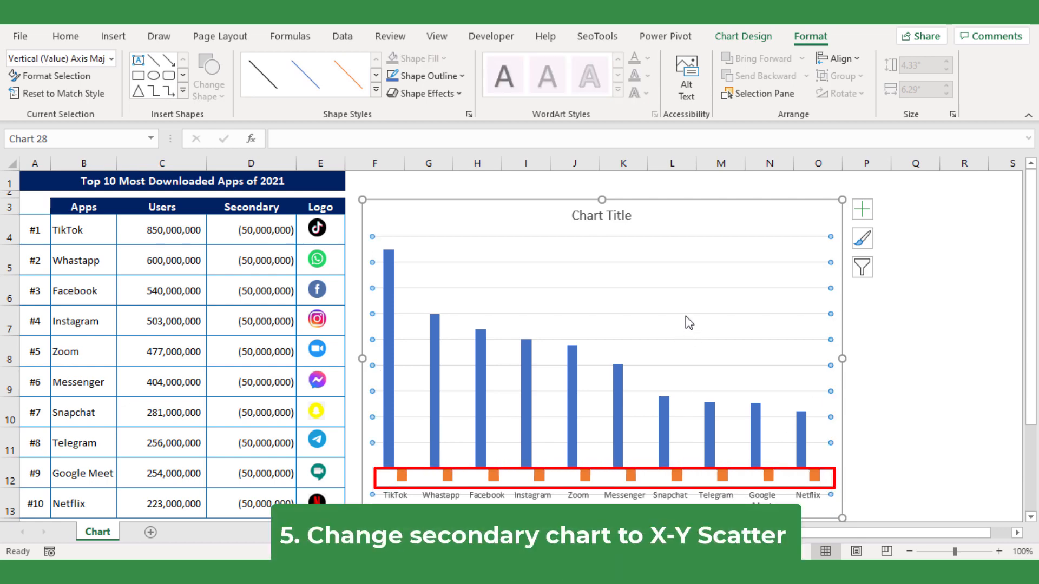
pyautogui.press('Delete')
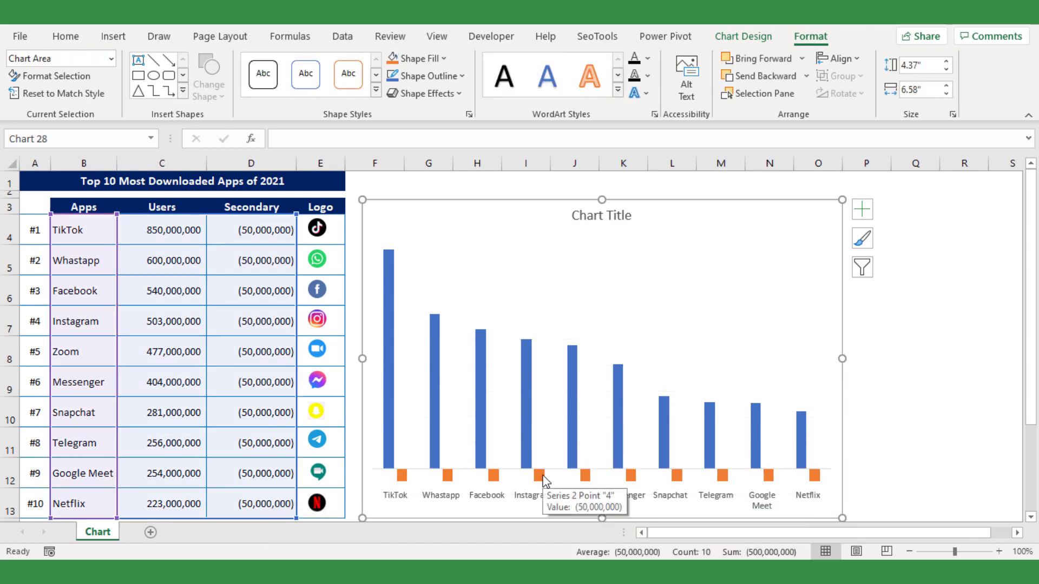
# - Change the orange Secondary series to a Scatter chart type, keeping the Users series as clustered columns
pyautogui.click(541, 476)
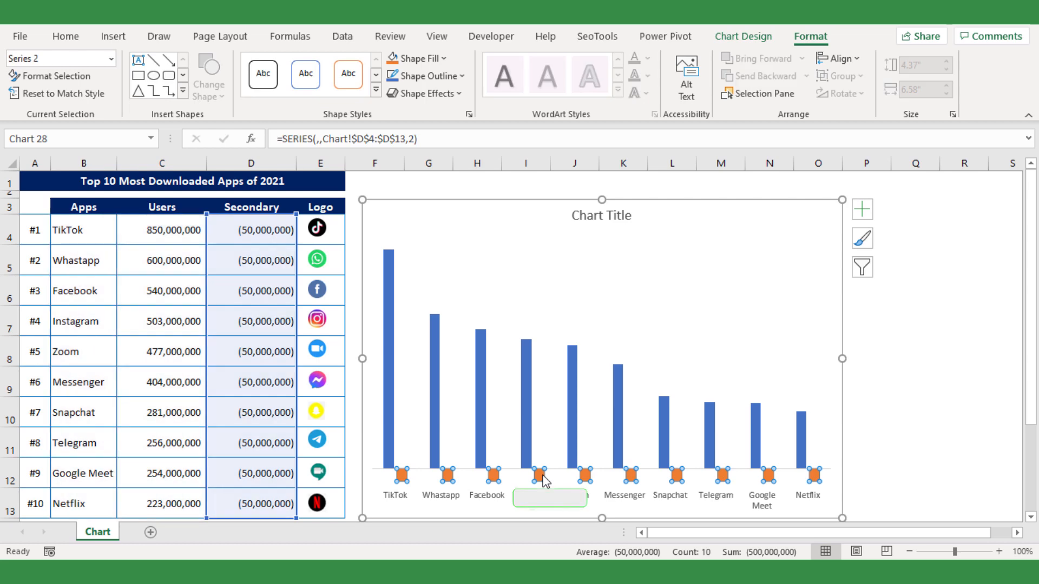
pyautogui.click(742, 36)
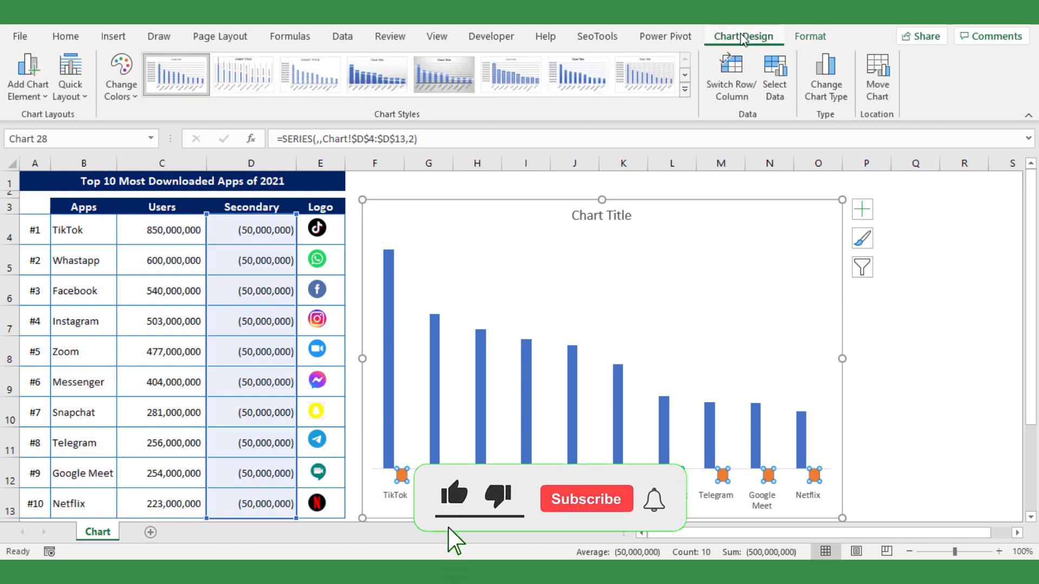
pyautogui.click(827, 87)
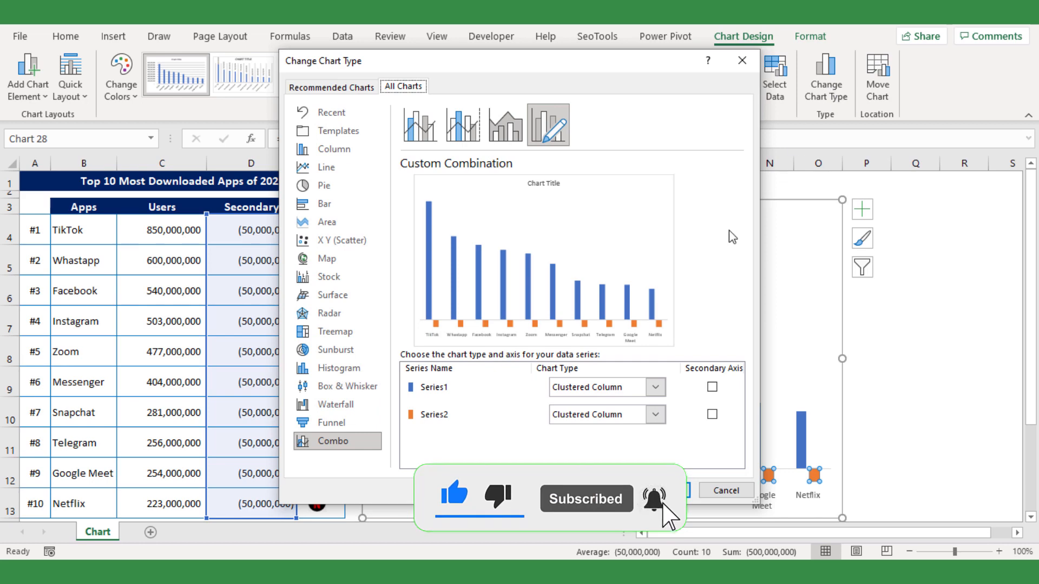
pyautogui.click(655, 414)
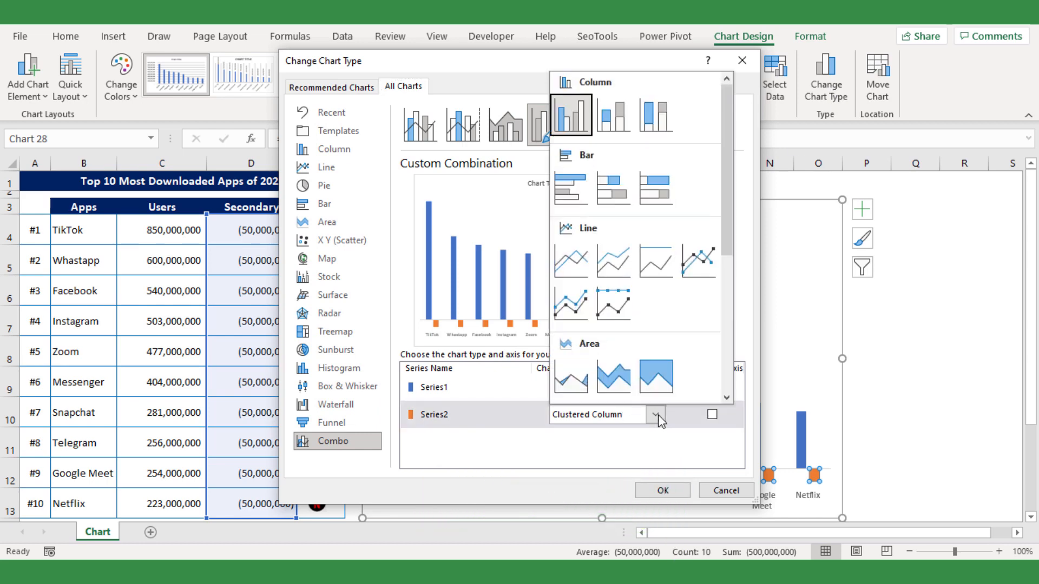
pyautogui.scroll(-4, 600, 303)
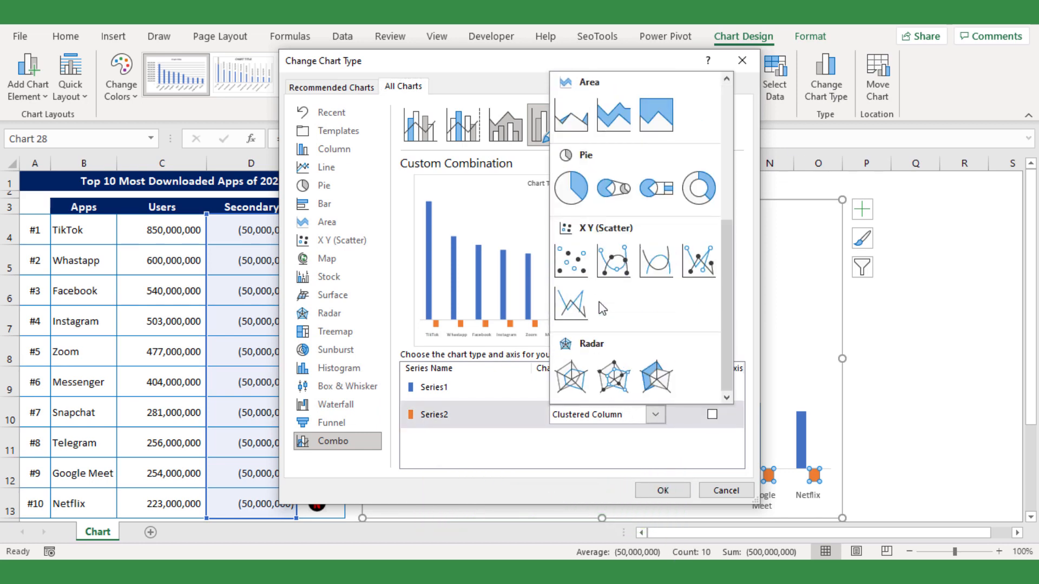
pyautogui.click(571, 260)
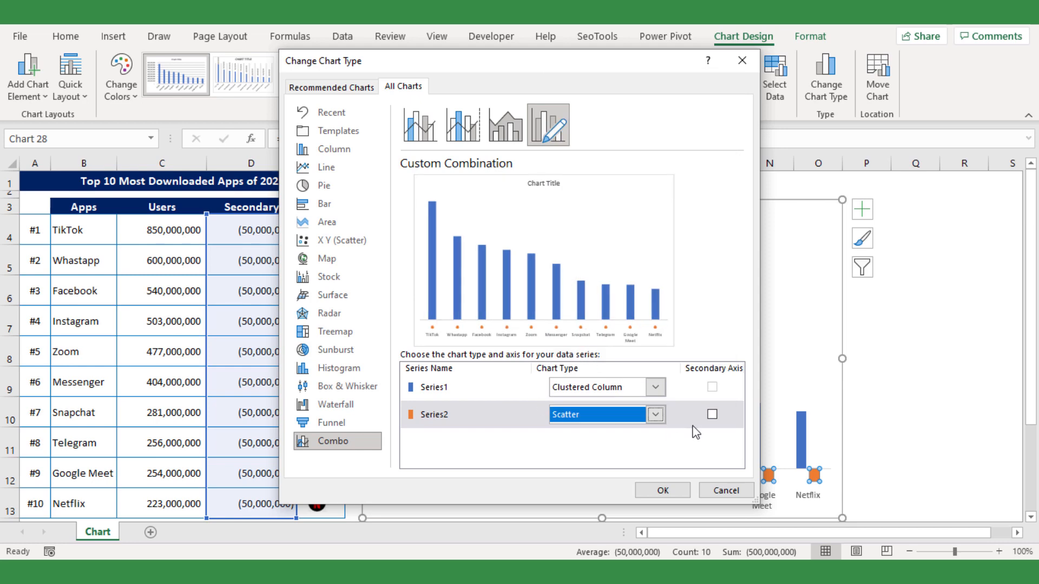
pyautogui.click(674, 496)
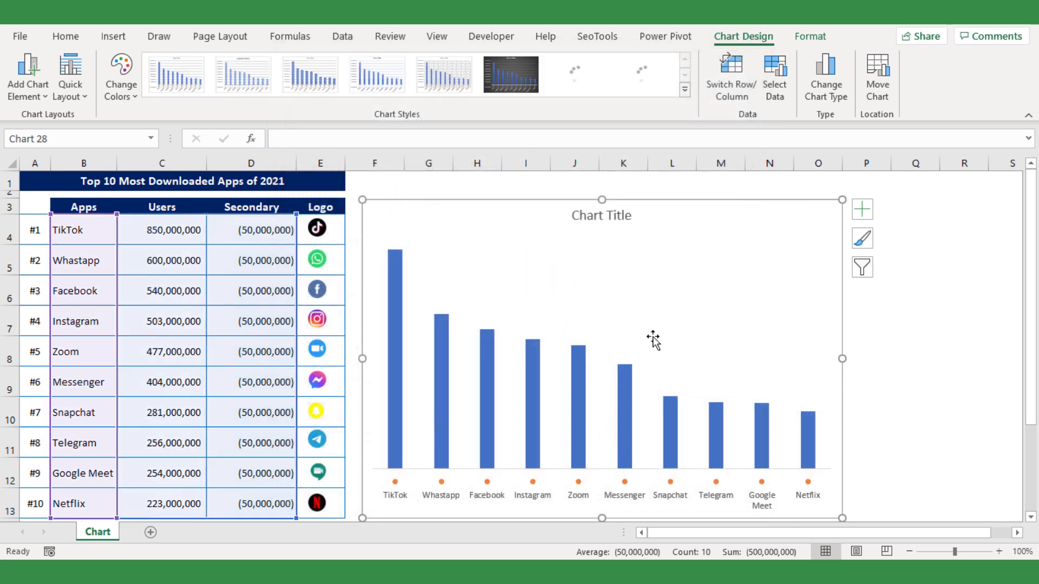
pyautogui.click(873, 431)
# - Link the chart title to the table's heading in cell A1
pyautogui.click(607, 219)
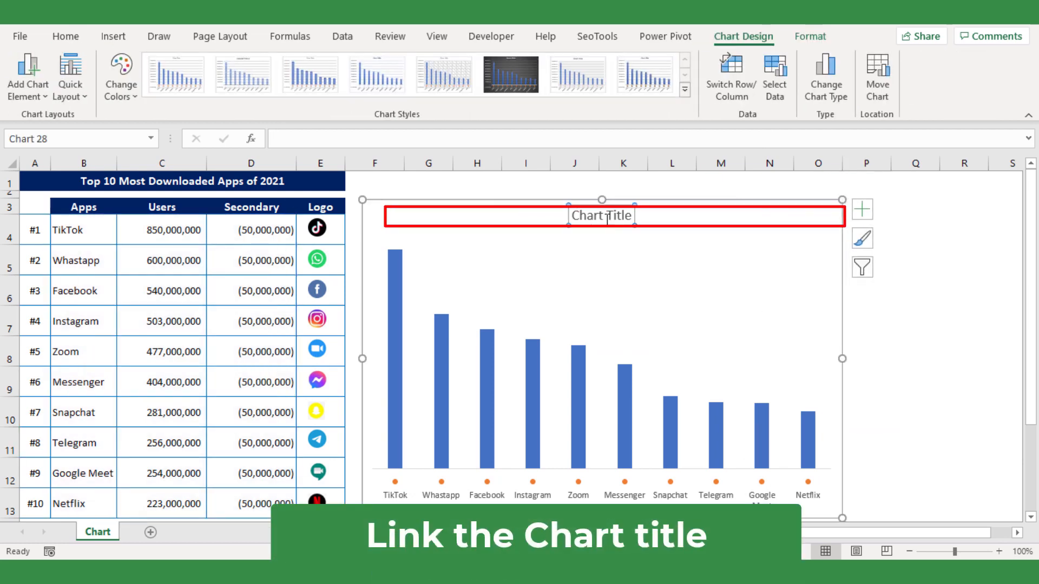
pyautogui.click(429, 140)
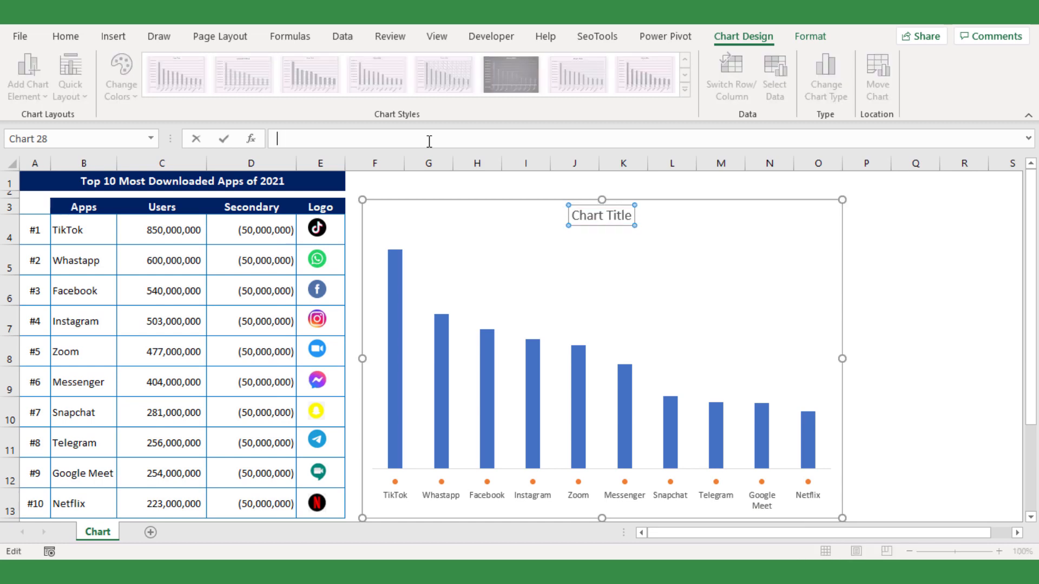
pyautogui.write('=')
pyautogui.click(264, 179)
pyautogui.press('Return')
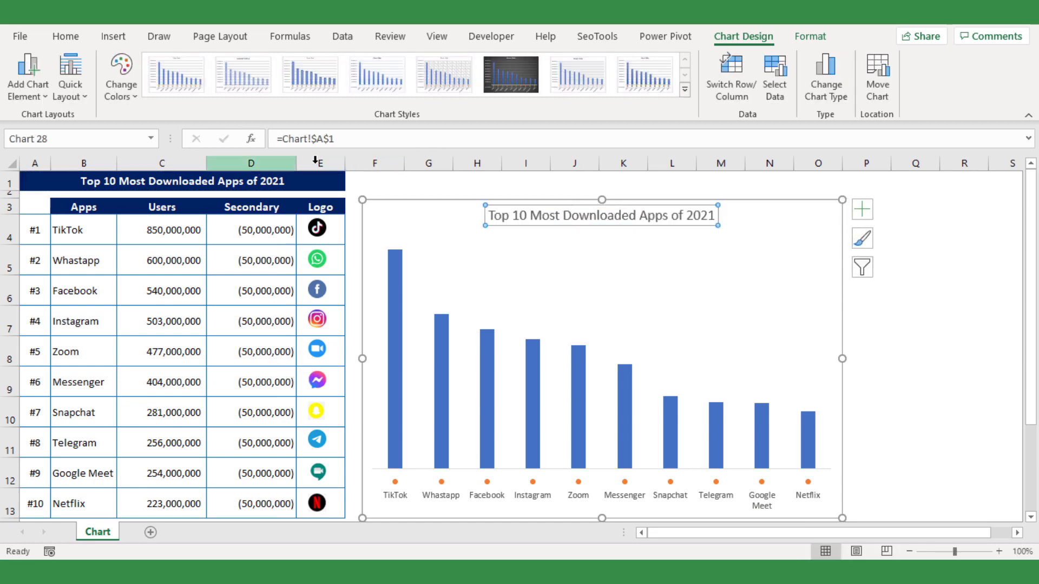
pyautogui.click(941, 330)
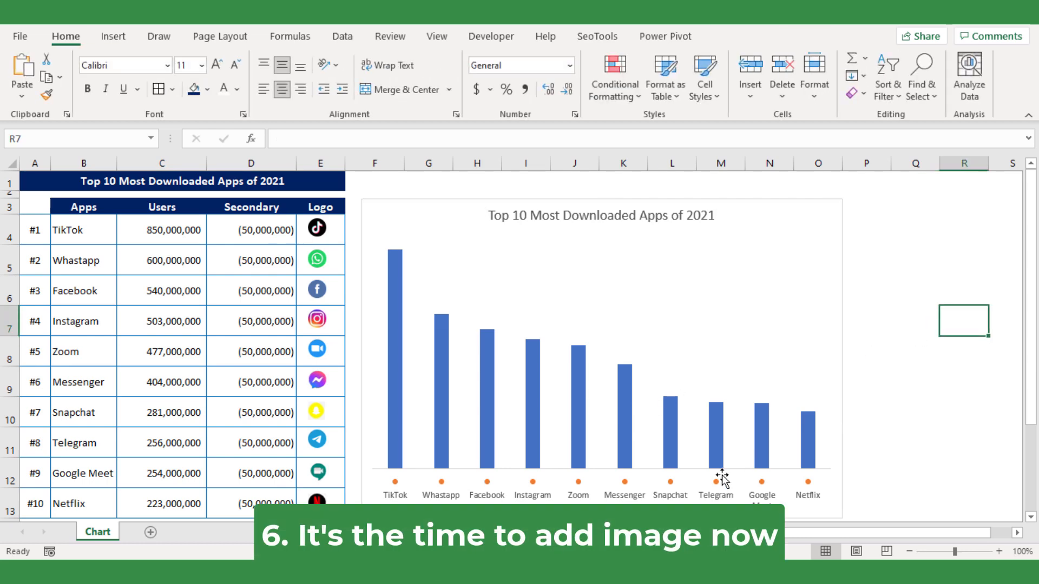
# - Copy the TikTok logo from the Logo column and paste it onto the TikTok scatter marker
pyautogui.click(322, 230)
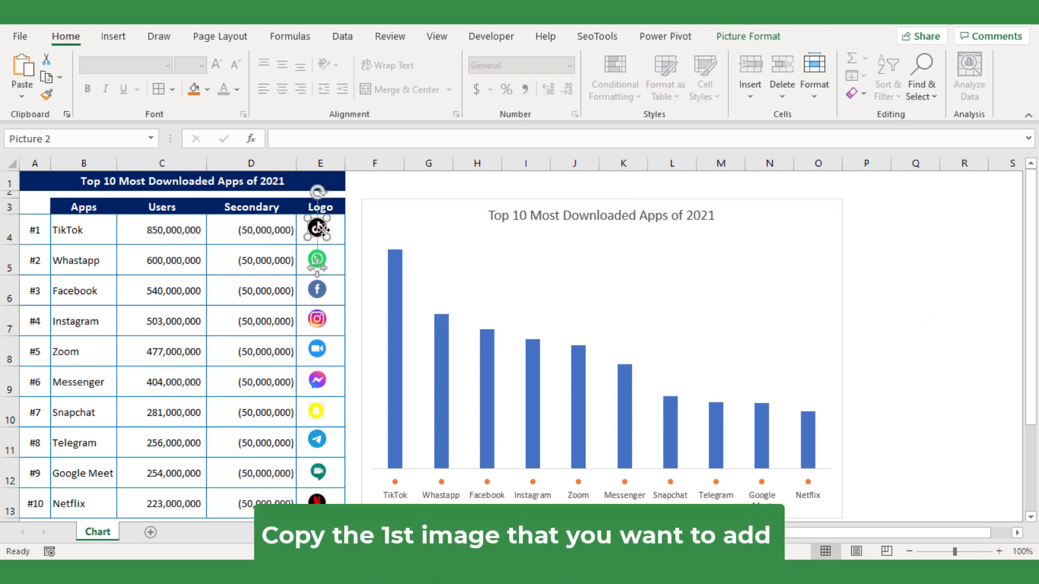
pyautogui.hotkey('ctrl', 'c')
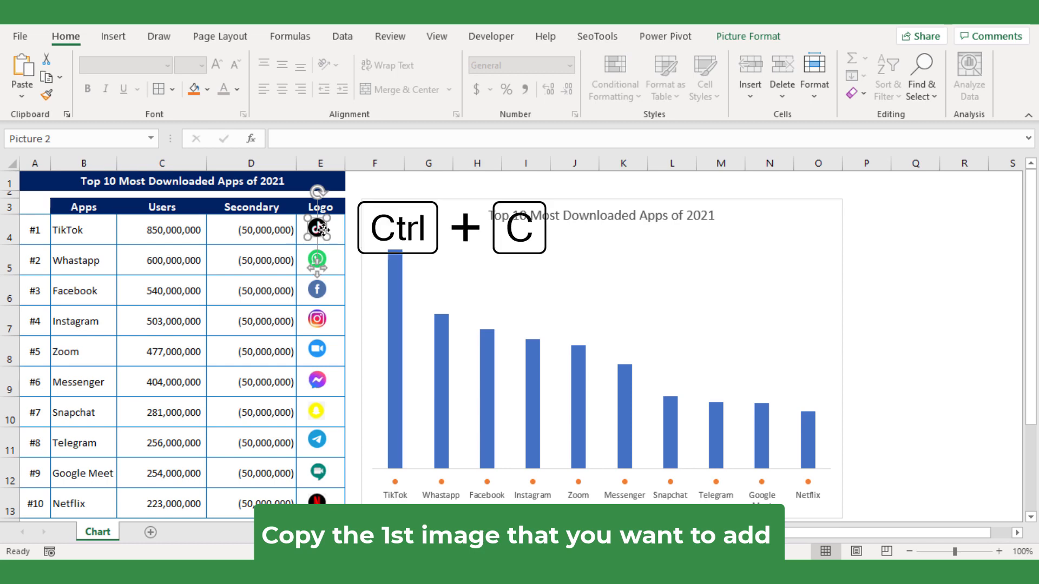
pyautogui.click(395, 482)
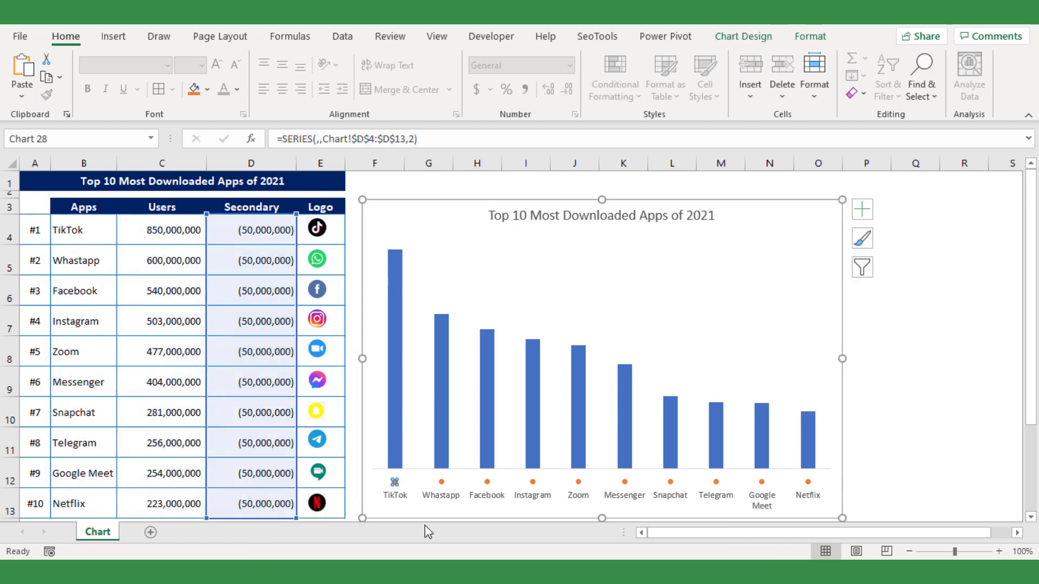
pyautogui.hotkey('ctrl', 'v')
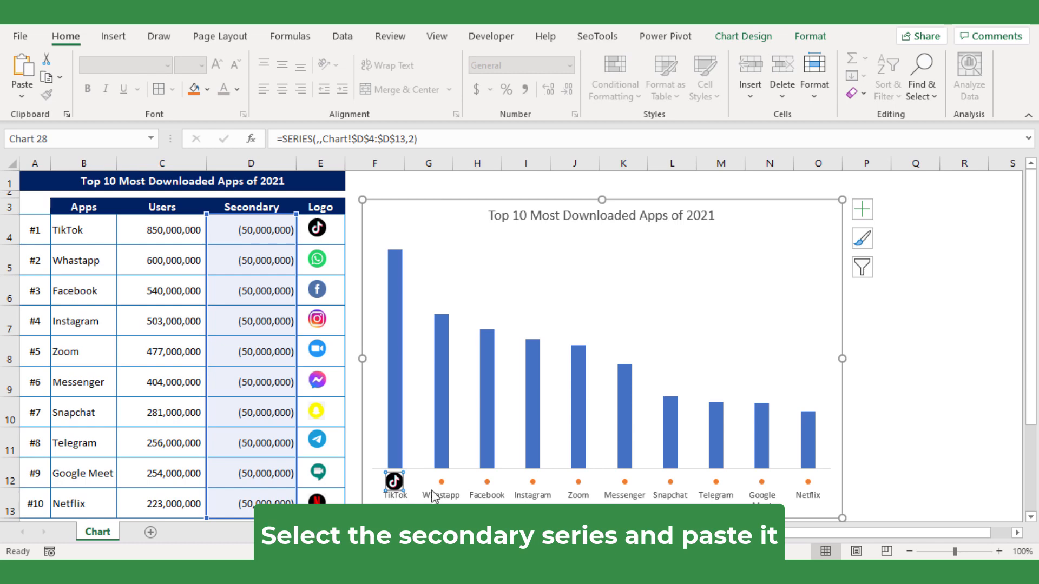
# - Replace the Whastapp and Facebook scatter markers with copies of their logos from the Logo column
pyautogui.click(317, 261)
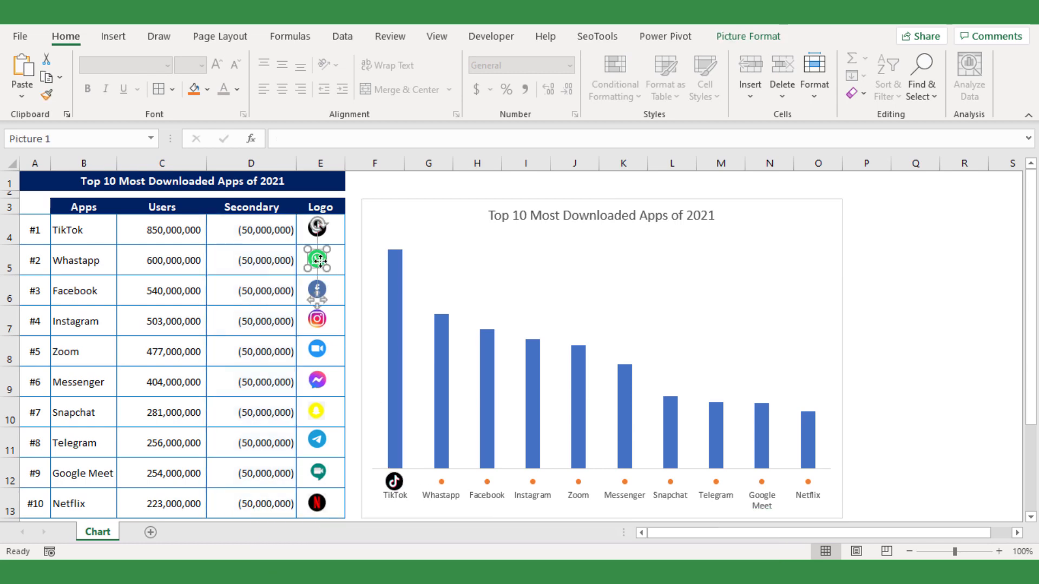
pyautogui.click(441, 481)
pyautogui.click(441, 482)
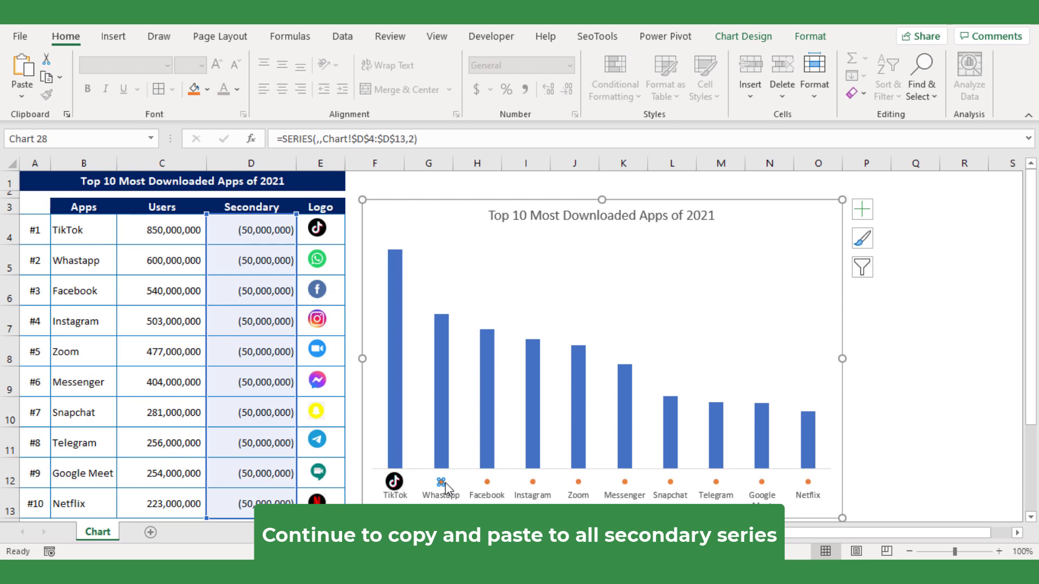
pyautogui.hotkey('ctrl', 'v')
pyautogui.click(323, 294)
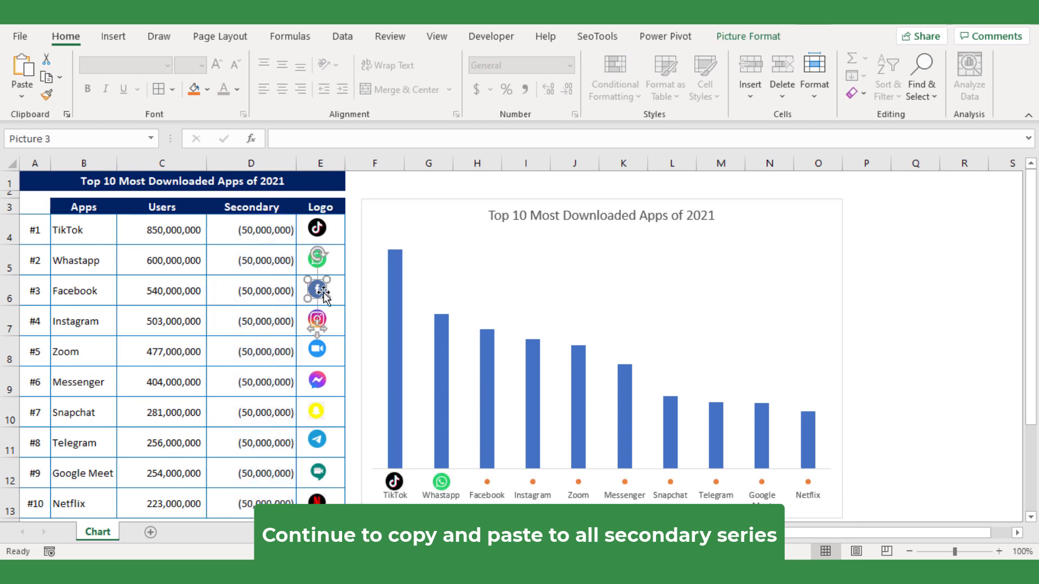
pyautogui.click(487, 482)
pyautogui.hotkey('ctrl', 'v')
# - Replace the Instagram and Zoom scatter markers with copies of their logos from the Logo column
pyautogui.click(323, 323)
pyautogui.click(533, 481)
pyautogui.hotkey('ctrl', 'v')
pyautogui.click(321, 350)
pyautogui.click(579, 482)
pyautogui.click(579, 482)
pyautogui.hotkey('ctrl', 'v')
# - Replace the Messenger, Snapchat and Telegram scatter markers with copies of their logos from the Logo column
pyautogui.click(318, 380)
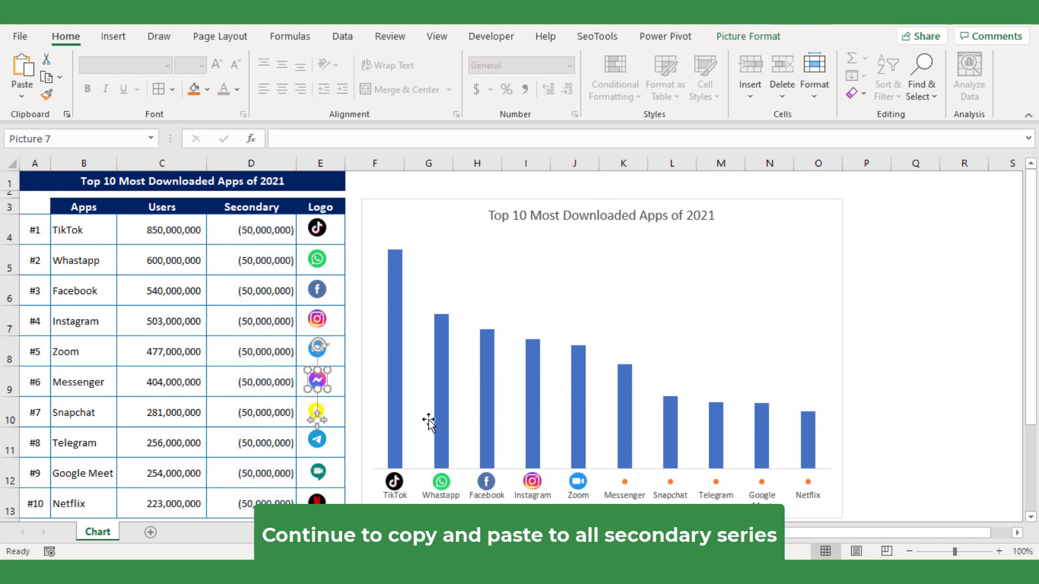
pyautogui.click(624, 482)
pyautogui.hotkey('ctrl', 'v')
pyautogui.click(317, 413)
pyautogui.click(671, 482)
pyautogui.hotkey('ctrl', 'v')
pyautogui.hotkey('ctrl', 'v')
# - Replace the Google Meet and Netflix scatter markers with copies of their logos from the Logo column
pyautogui.click(319, 473)
pyautogui.click(762, 482)
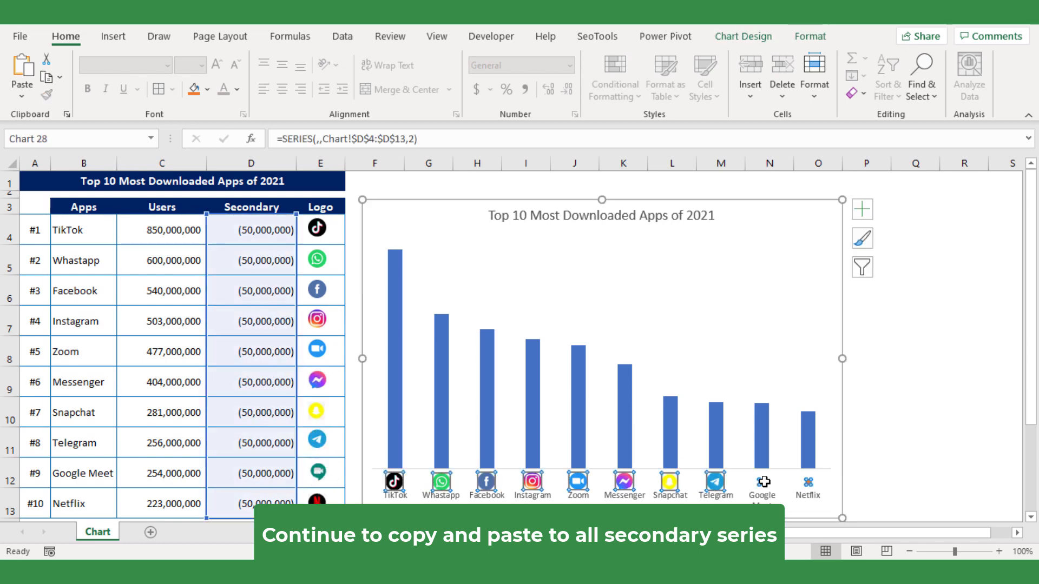
pyautogui.hotkey('ctrl', 'v')
pyautogui.click(320, 501)
pyautogui.click(808, 482)
pyautogui.hotkey('ctrl', 'v')
# - Check the height and width of the Netflix logo picture in the Logo column
pyautogui.click(323, 499)
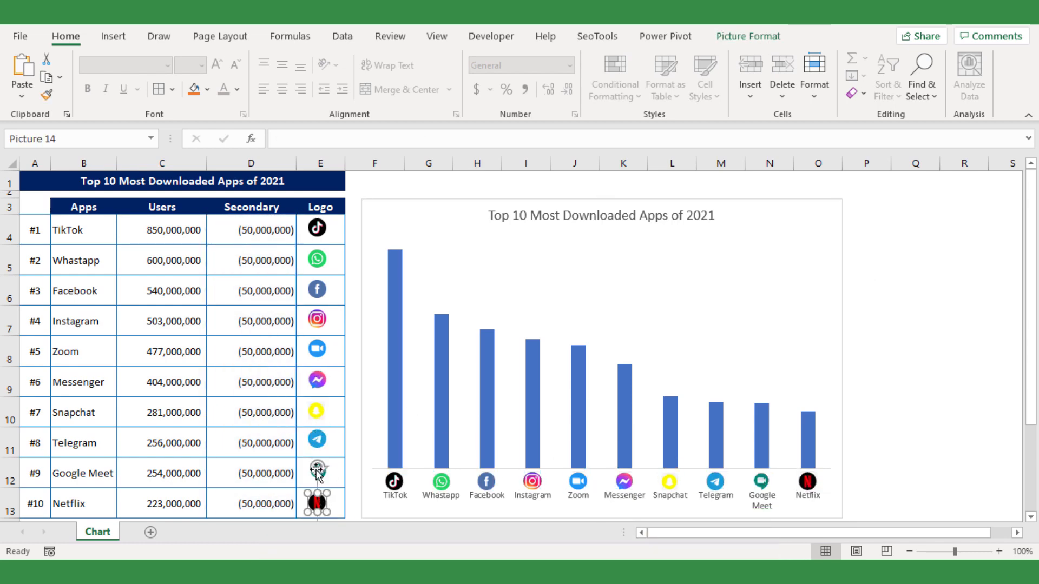
pyautogui.click(749, 36)
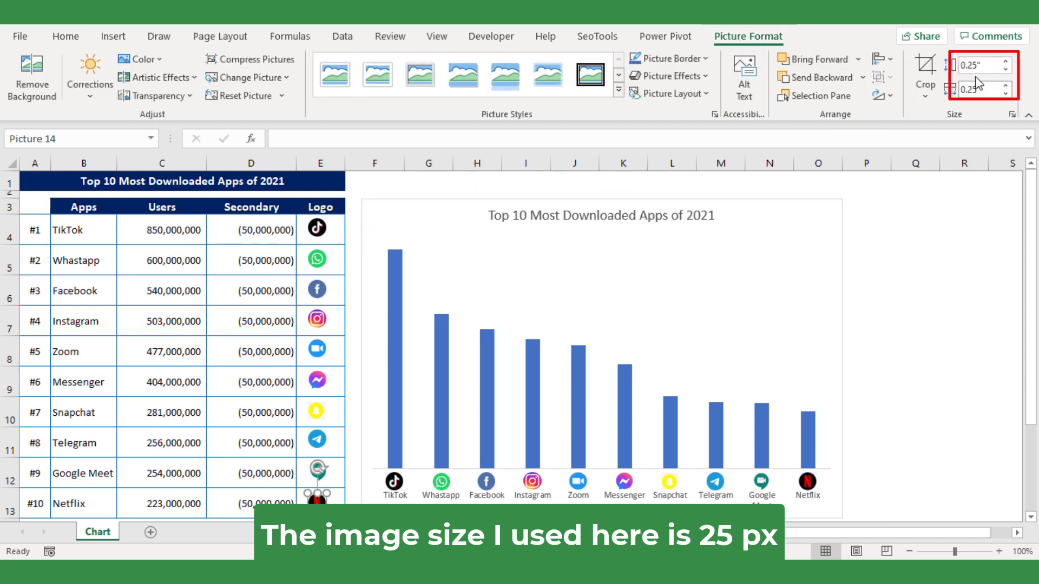
pyautogui.click(867, 383)
# - Add data labels to the blue Users columns
pyautogui.rightClick(394, 410)
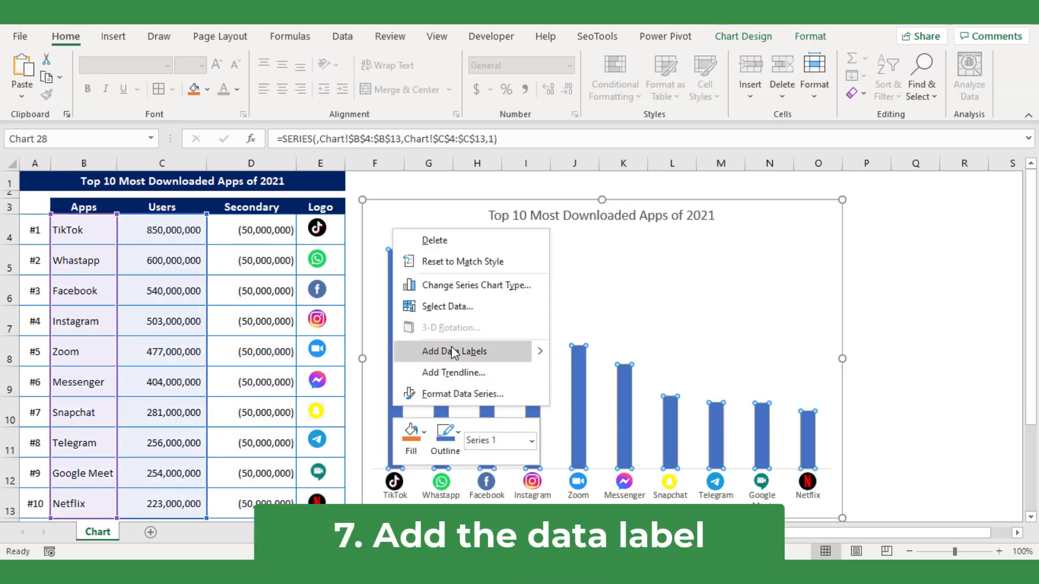
pyautogui.click(452, 350)
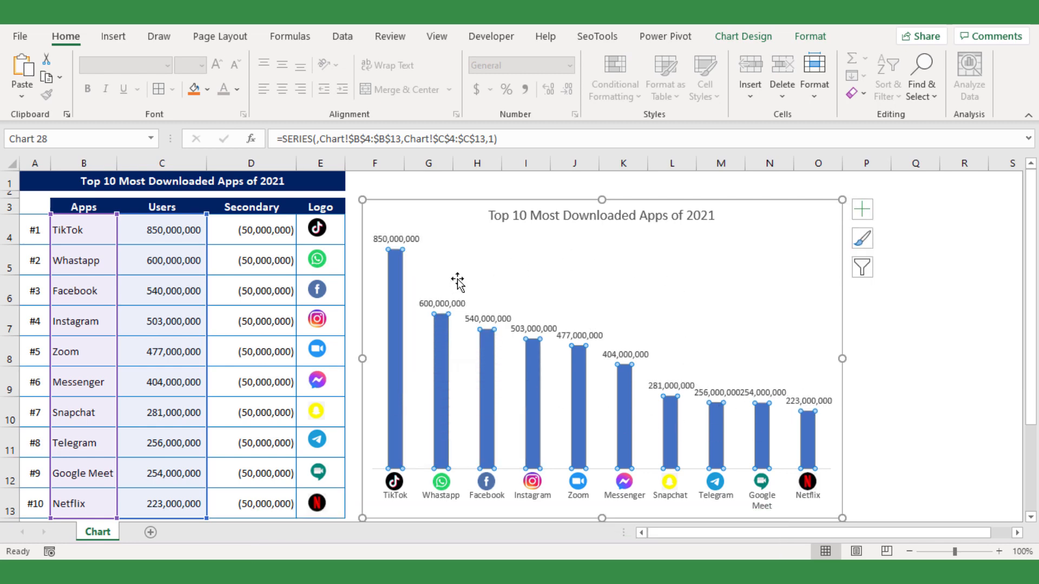
# - Give the Users data labels the custom number format code #,,"M" to show the values in millions
pyautogui.click(410, 237)
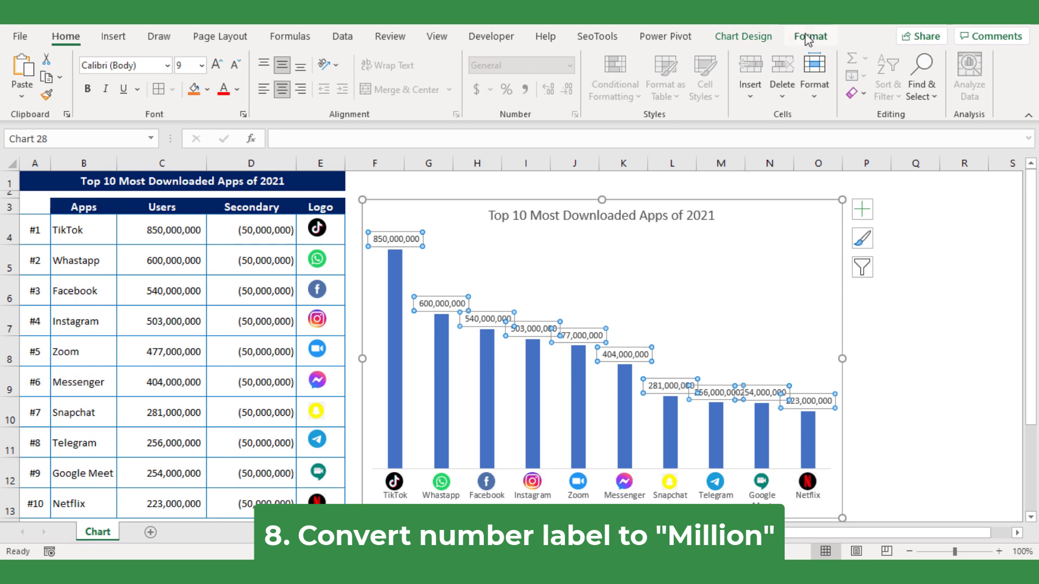
pyautogui.click(808, 37)
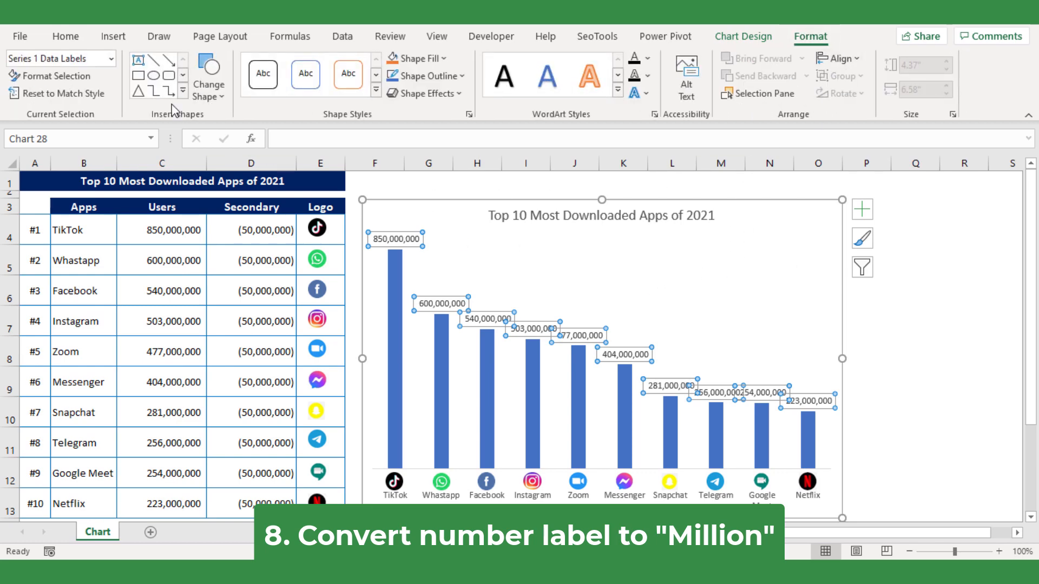
pyautogui.click(85, 76)
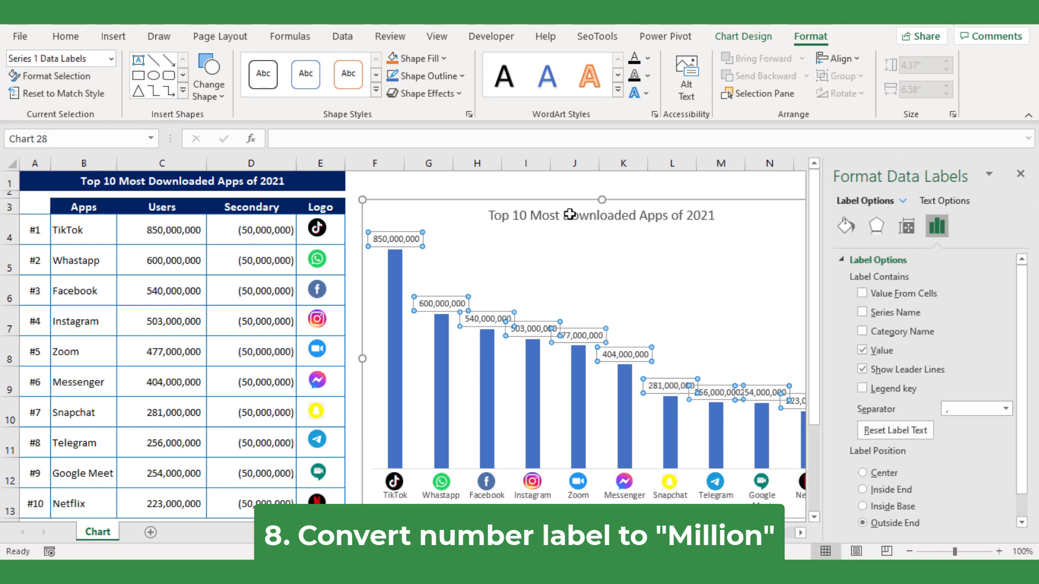
pyautogui.scroll(-1, 948, 448)
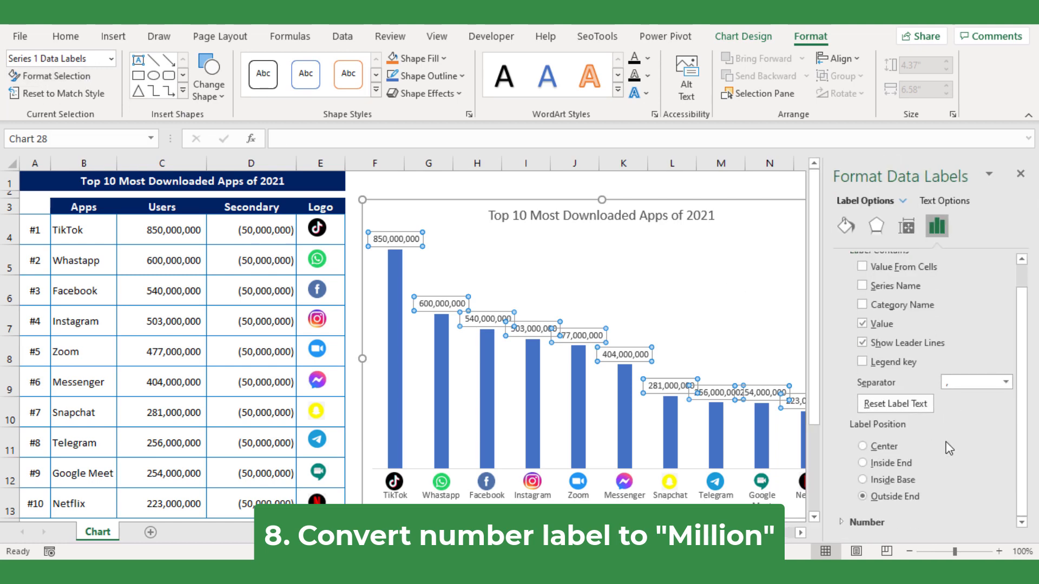
pyautogui.click(842, 523)
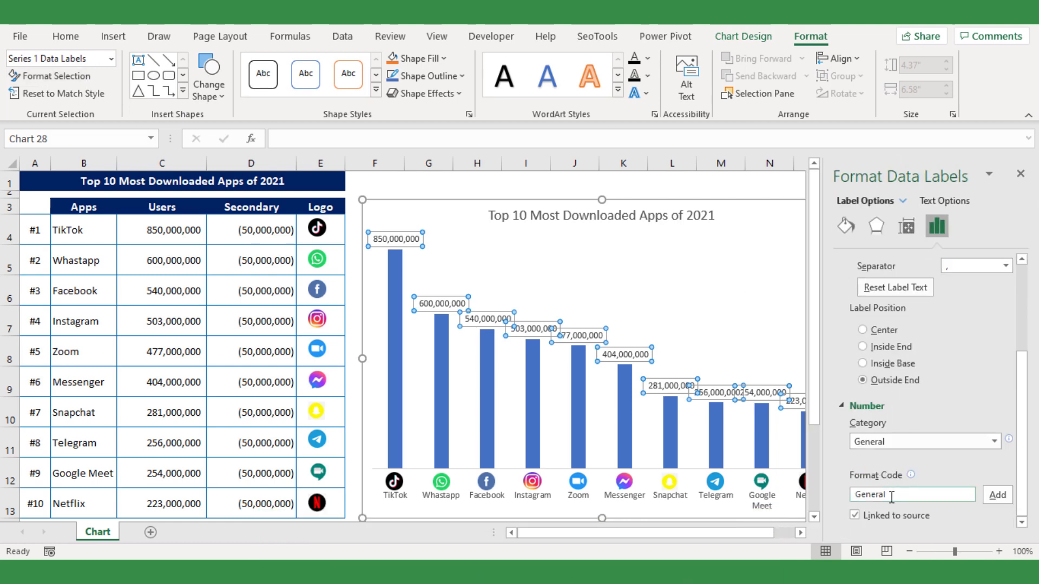
pyautogui.moveTo(894, 494); pyautogui.dragTo(854, 494)
pyautogui.press('Delete')
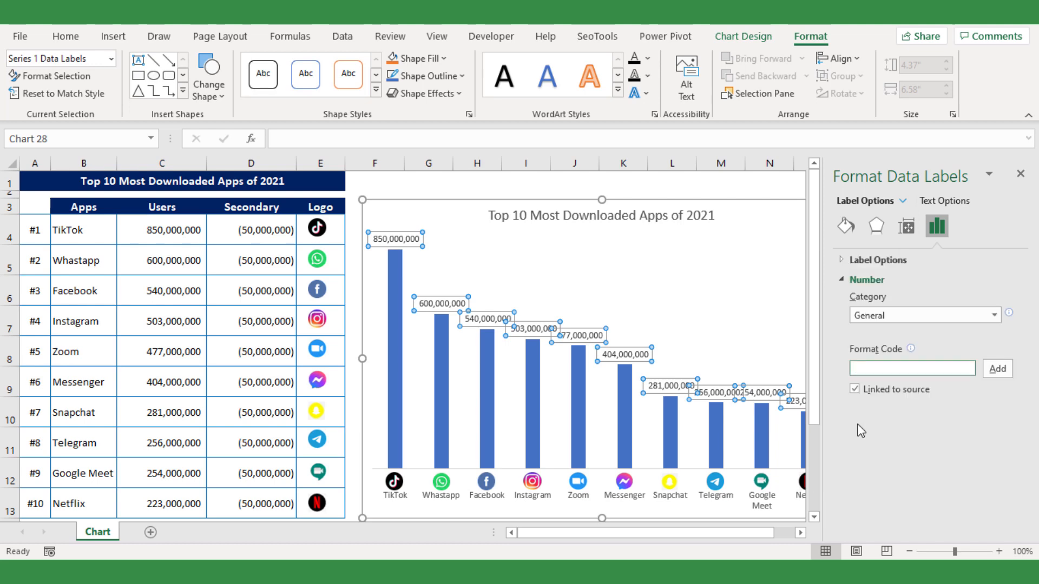
pyautogui.write('#,,"')
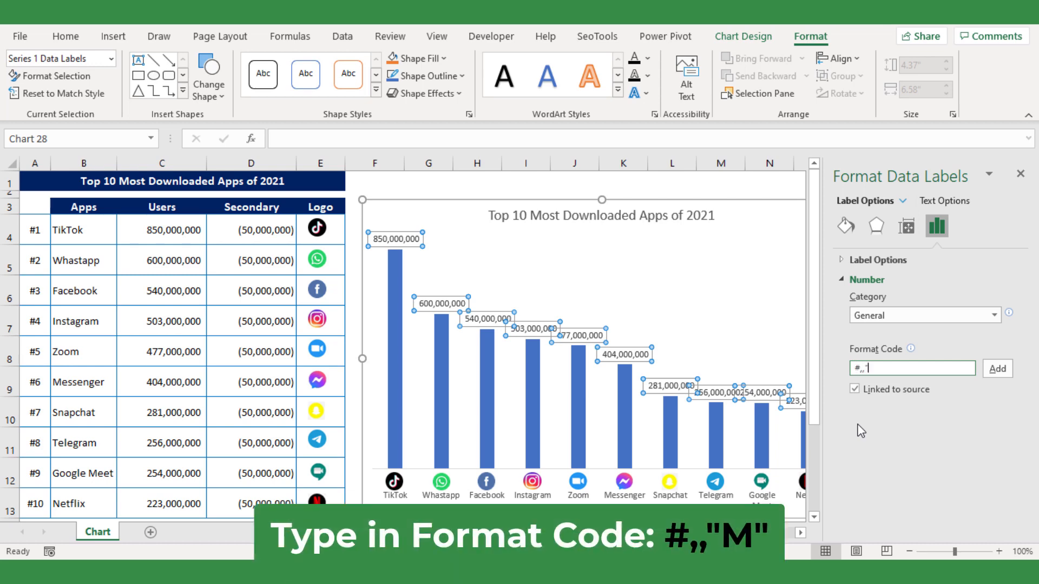
pyautogui.write('M"')
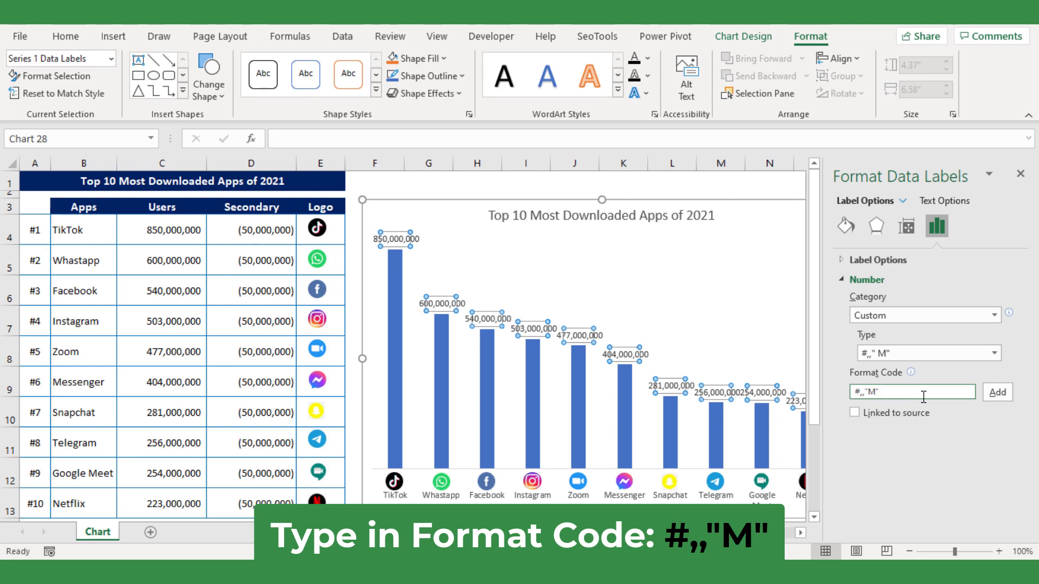
pyautogui.click(997, 392)
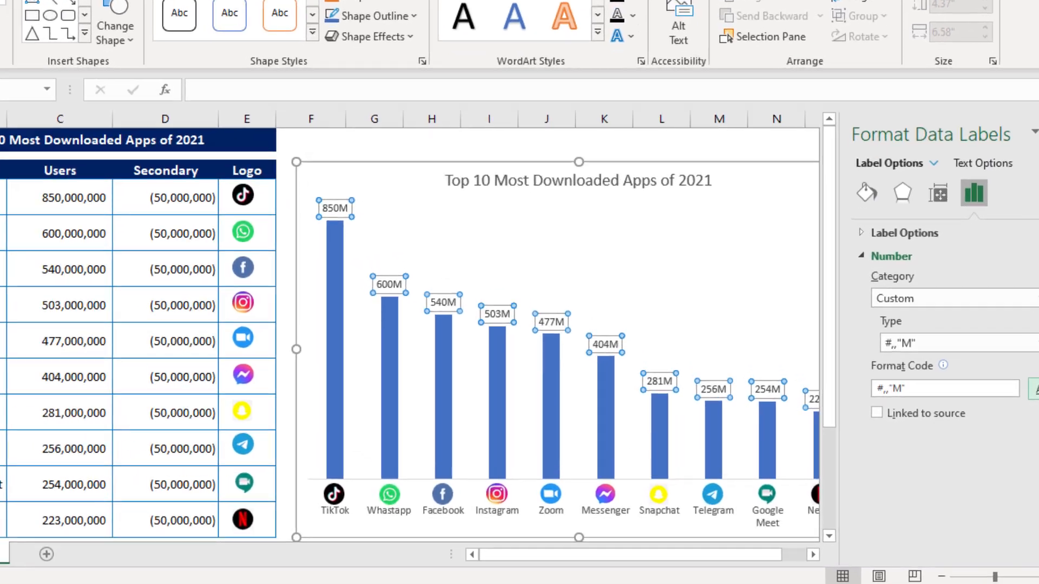
pyautogui.click(1022, 175)
pyautogui.click(883, 417)
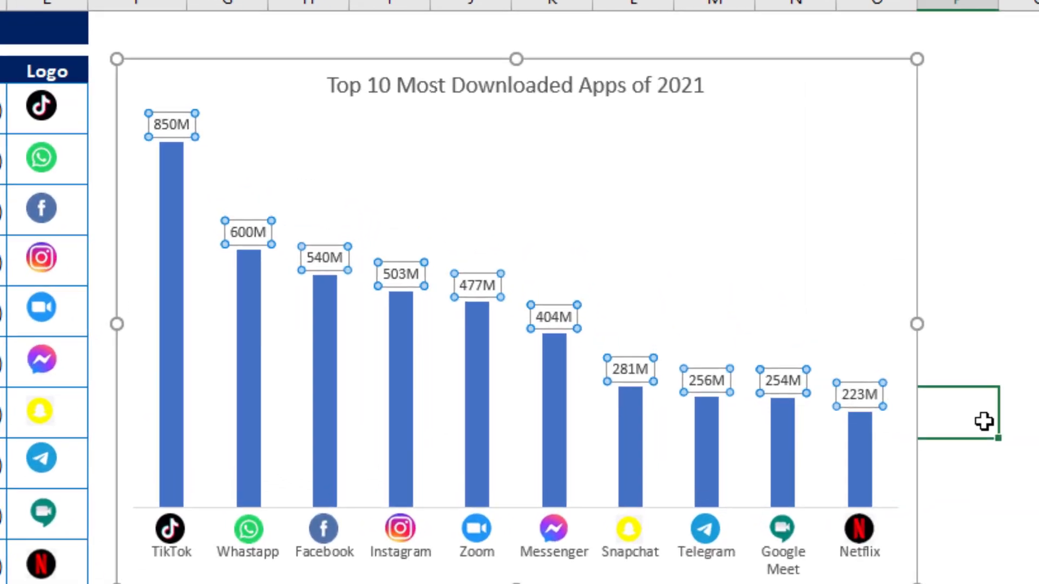